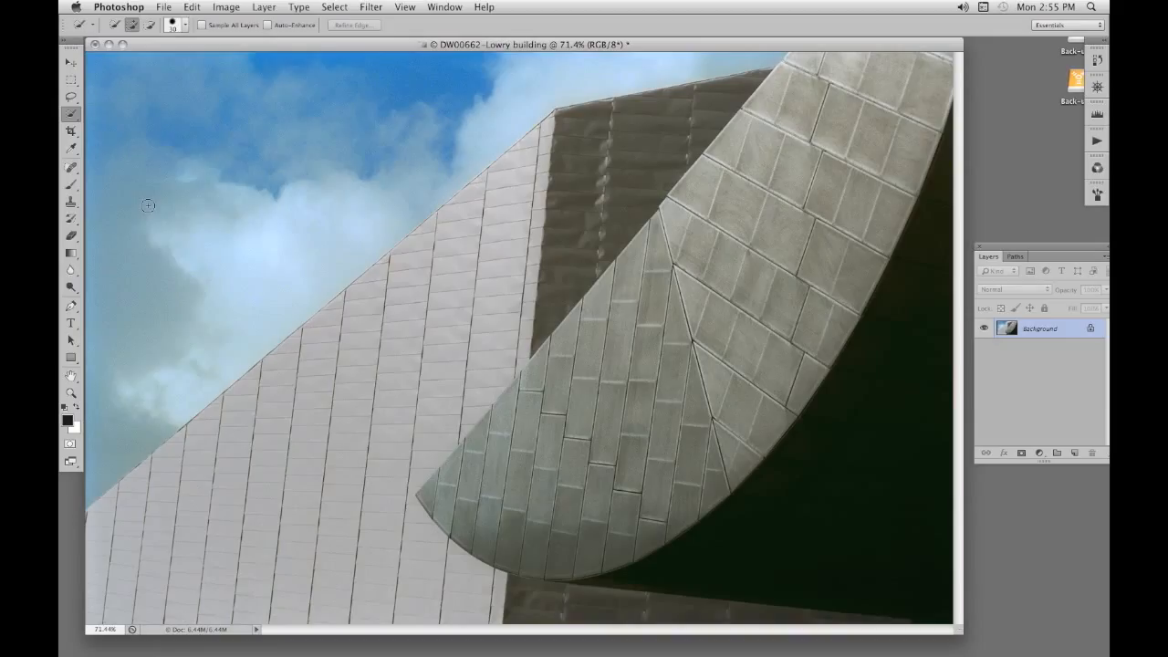
Step: Select the sky above the roofline of the Lowry building with the Quick Selection tool
{"action": "left_click", "coordinate": [229, 212]}
{"action": "mouse_move", "coordinate": [128, 366]}
{"action": "left_mouse_down"}
{"action": "mouse_move", "coordinate": [276, 172]}
{"action": "mouse_move", "coordinate": [457, 94]}
{"action": "left_mouse_up"}
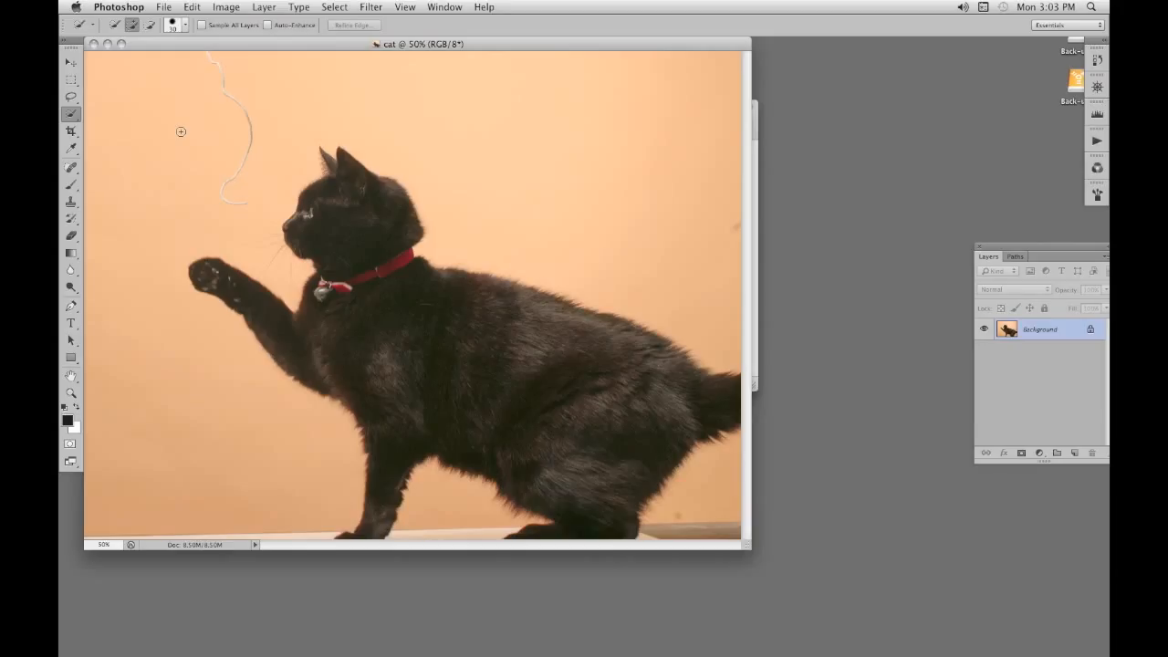
Step: Select the whole orange background around the cat with the Quick Selection tool, including the areas under its belly and tail
{"action": "left_click", "coordinate": [274, 497]}
{"action": "left_click", "coordinate": [135, 286]}
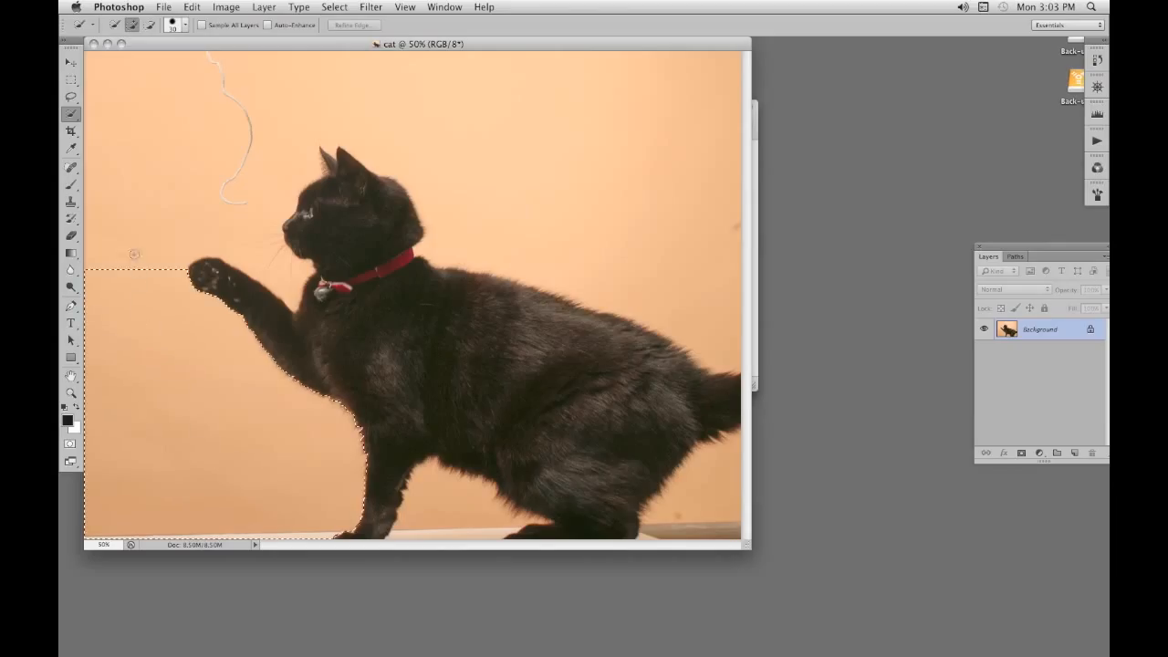
{"action": "left_click", "coordinate": [137, 213]}
{"action": "mouse_move", "coordinate": [150, 193]}
{"action": "left_mouse_down"}
{"action": "mouse_move", "coordinate": [241, 134]}
{"action": "mouse_move", "coordinate": [362, 109]}
{"action": "mouse_move", "coordinate": [404, 110]}
{"action": "mouse_move", "coordinate": [477, 143]}
{"action": "left_mouse_up"}
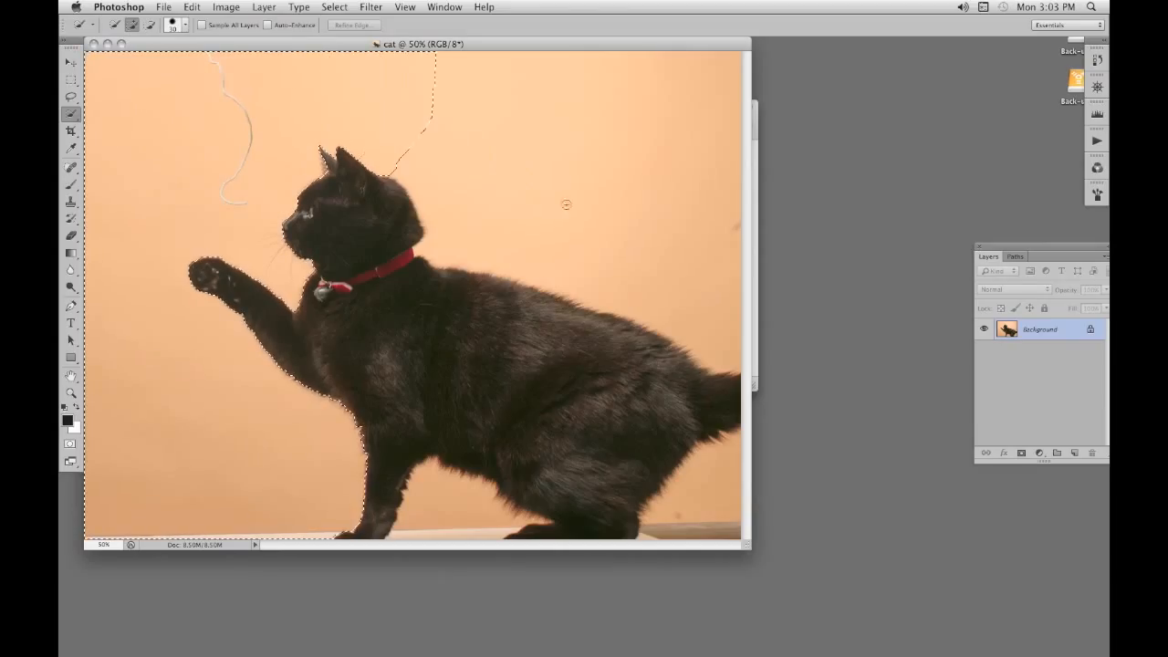
{"action": "left_click_drag", "start_coordinate": [659, 246], "coordinate": [691, 261]}
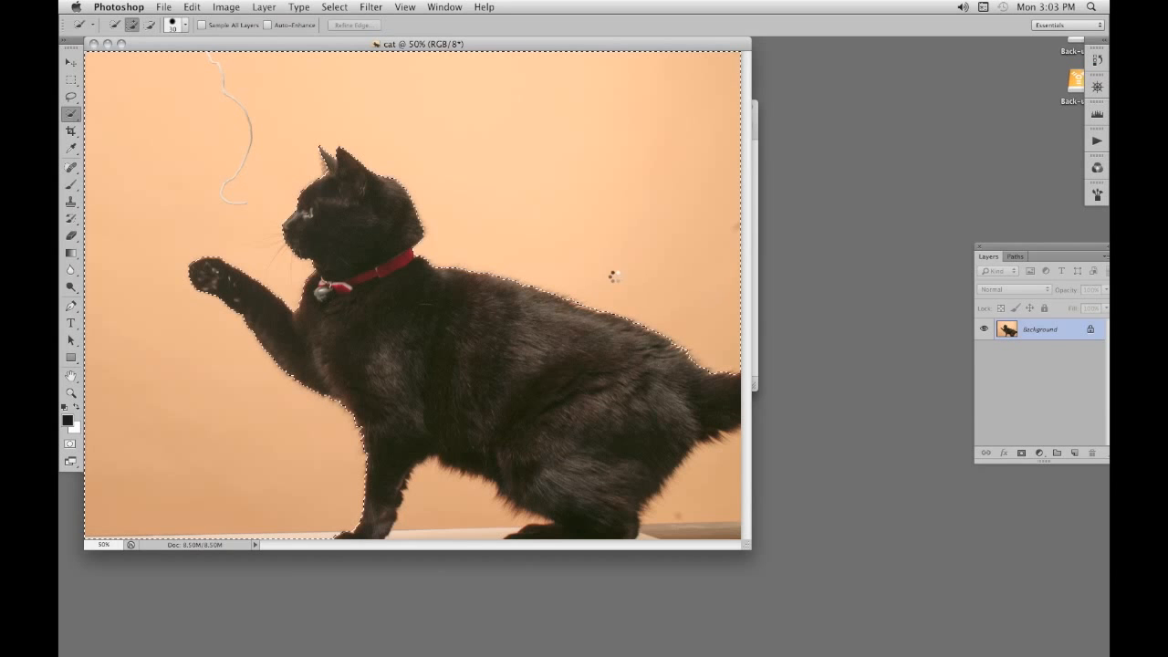
{"action": "left_click", "coordinate": [455, 500]}
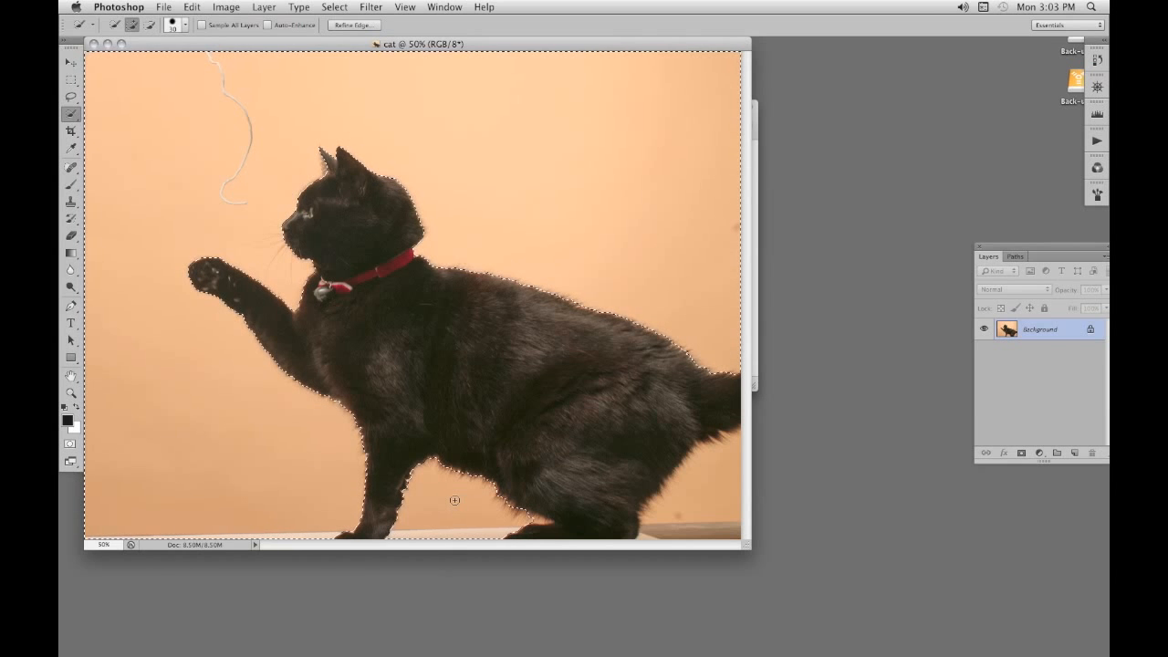
{"action": "left_click", "coordinate": [722, 489]}
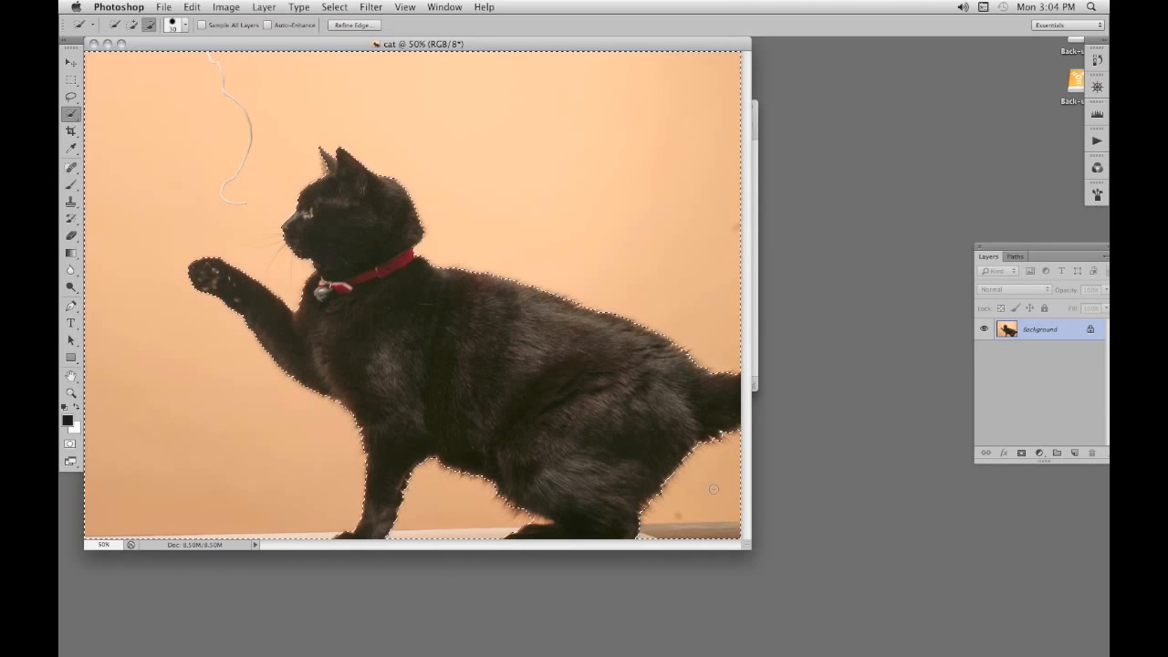
Step: Subtract the background patch beneath the cat's tail from the selection
{"action": "key", "text": "alt"}
{"action": "key", "text": "alt"}
{"action": "key", "text": "alt"}
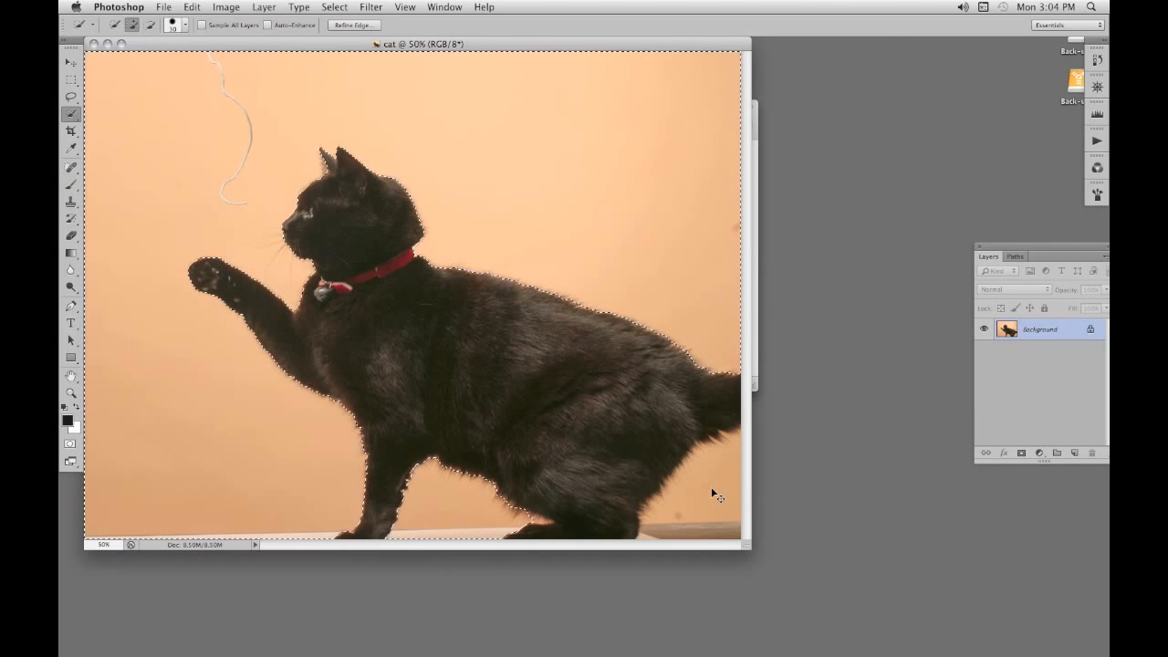
Step: Examine the selection edge along the cat's head and back fur at 100% magnification
{"action": "key", "text": "super+plus"}
{"action": "key", "text": "super+plus"}
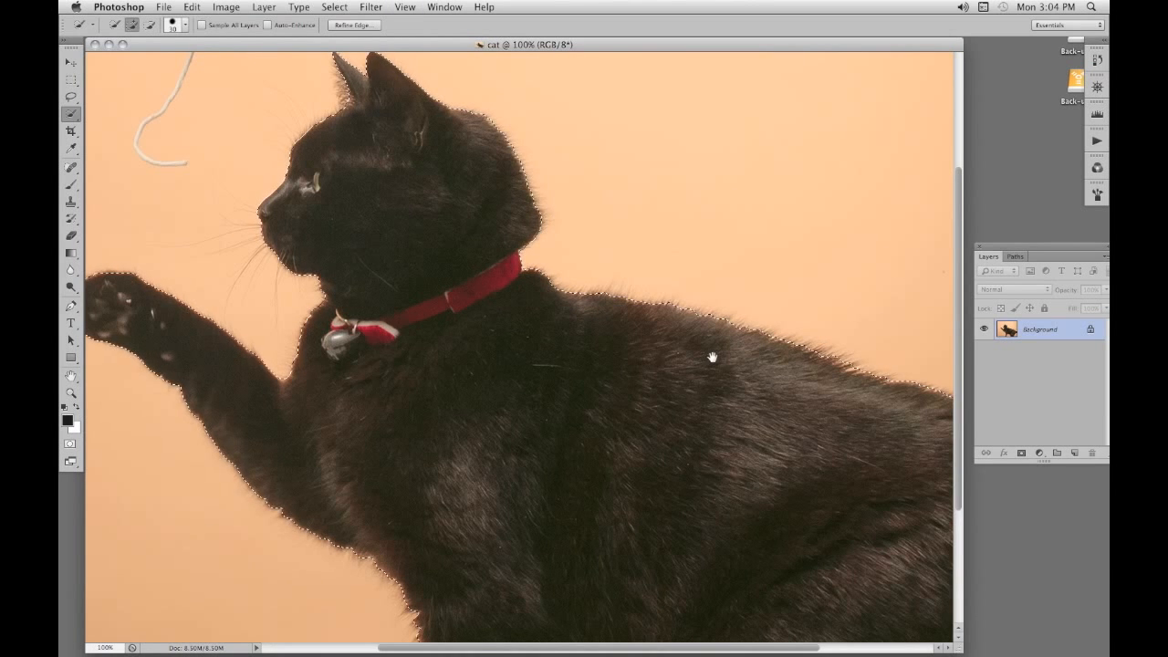
{"action": "left_click_drag", "start_coordinate": [711, 355], "coordinate": [512, 336]}
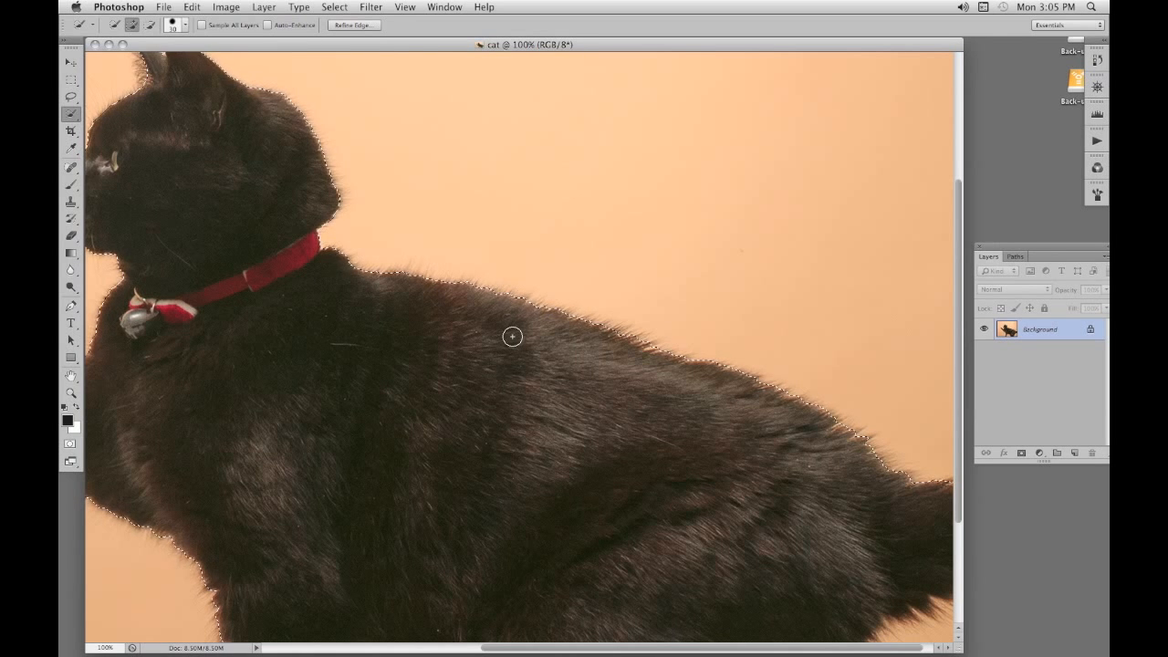
{"action": "key", "text": "super+0"}
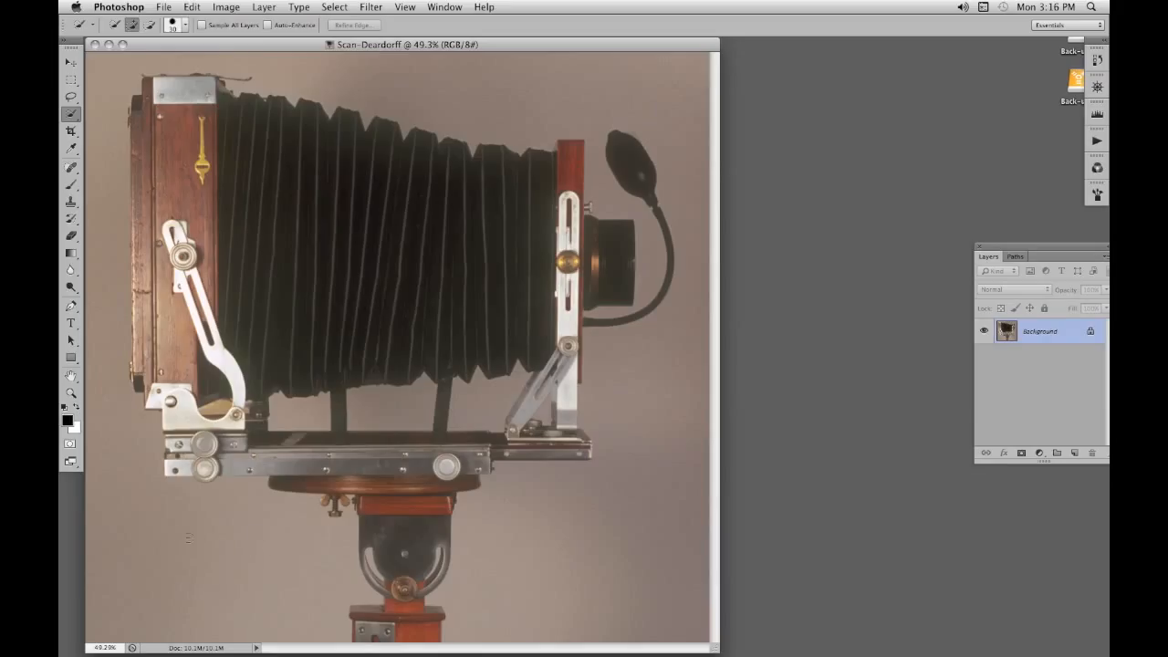
Step: Try selecting the backdrop around the outside of the camera with the Quick Selection tool, and deselect it
{"action": "mouse_move", "coordinate": [261, 549]}
{"action": "left_mouse_down"}
{"action": "mouse_move", "coordinate": [219, 584]}
{"action": "mouse_move", "coordinate": [165, 511]}
{"action": "mouse_move", "coordinate": [119, 383]}
{"action": "left_mouse_up"}
{"action": "left_click_drag", "start_coordinate": [110, 82], "coordinate": [140, 63]}
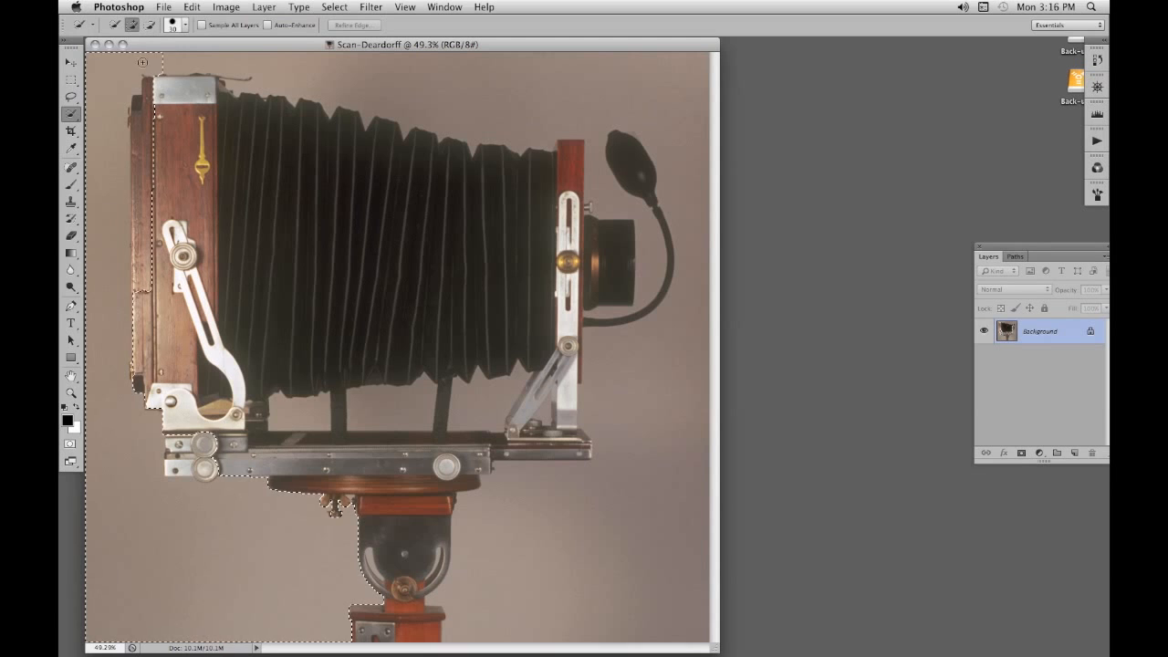
{"action": "mouse_move", "coordinate": [279, 65]}
{"action": "left_mouse_down"}
{"action": "mouse_move", "coordinate": [266, 95]}
{"action": "mouse_move", "coordinate": [343, 102]}
{"action": "mouse_move", "coordinate": [360, 120]}
{"action": "mouse_move", "coordinate": [511, 123]}
{"action": "left_mouse_up"}
{"action": "mouse_move", "coordinate": [673, 105]}
{"action": "left_mouse_down"}
{"action": "mouse_move", "coordinate": [695, 171]}
{"action": "mouse_move", "coordinate": [689, 255]}
{"action": "left_mouse_up"}
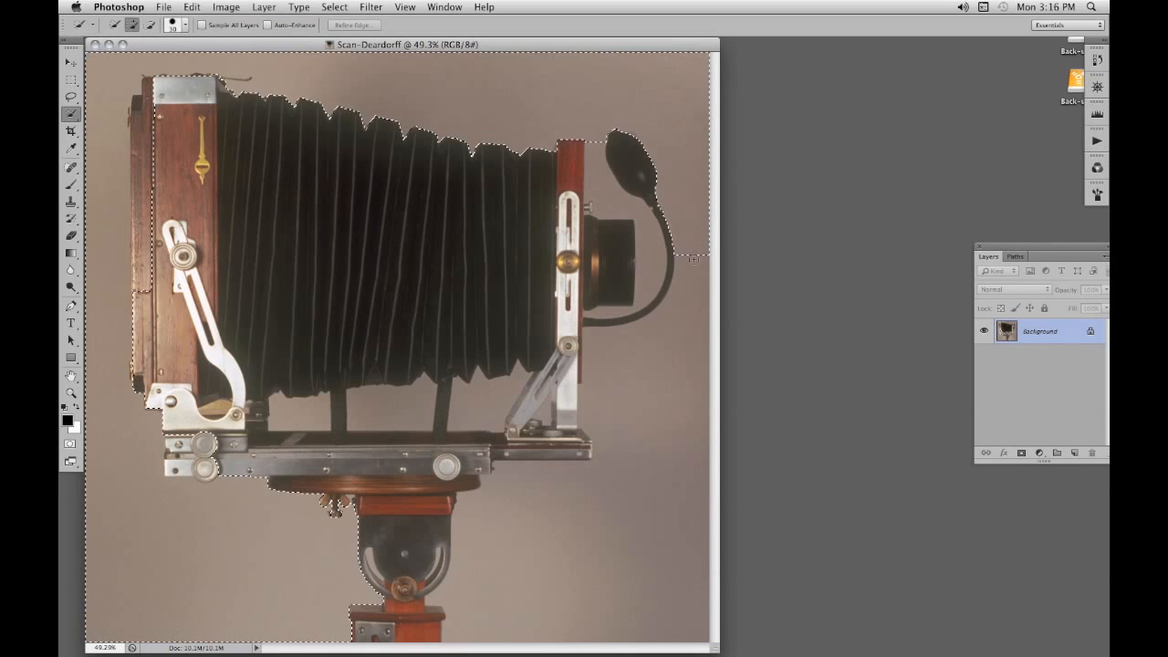
{"action": "mouse_move", "coordinate": [679, 429]}
{"action": "left_mouse_down"}
{"action": "mouse_move", "coordinate": [638, 365]}
{"action": "mouse_move", "coordinate": [614, 539]}
{"action": "mouse_move", "coordinate": [639, 497]}
{"action": "mouse_move", "coordinate": [544, 593]}
{"action": "left_mouse_up"}
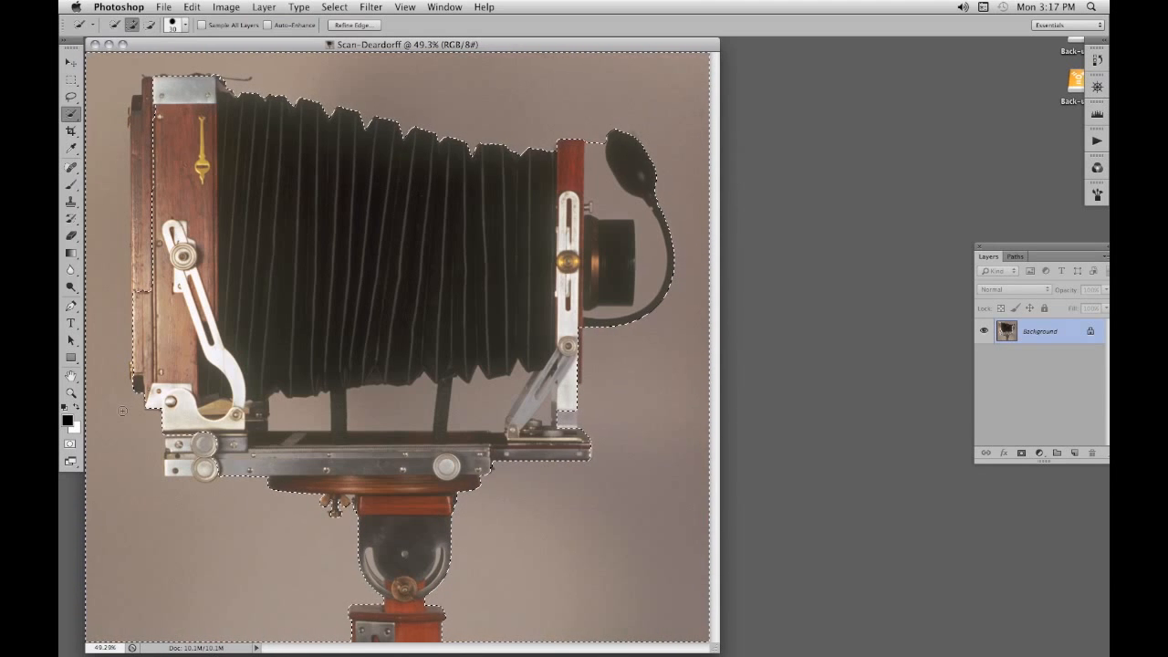
{"action": "key", "text": "super+d"}
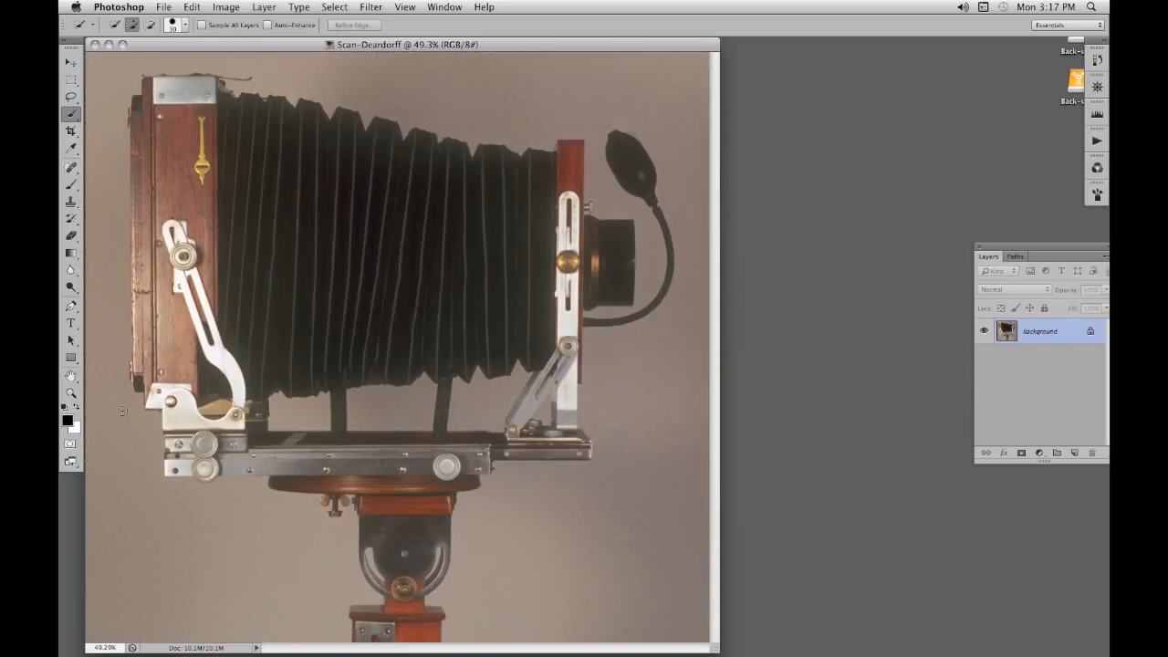
Step: Switch to the Magic Wand tool with a sample size of 5 by 5 Average
{"action": "left_click", "coordinate": [77, 117]}
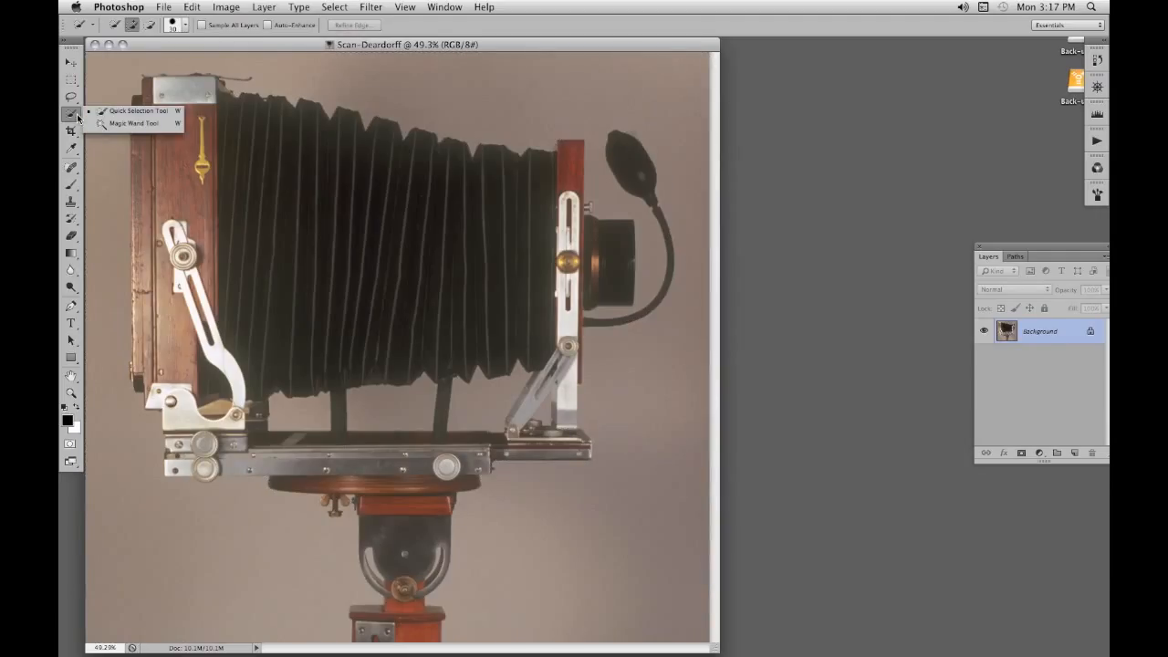
{"action": "left_click", "coordinate": [128, 123]}
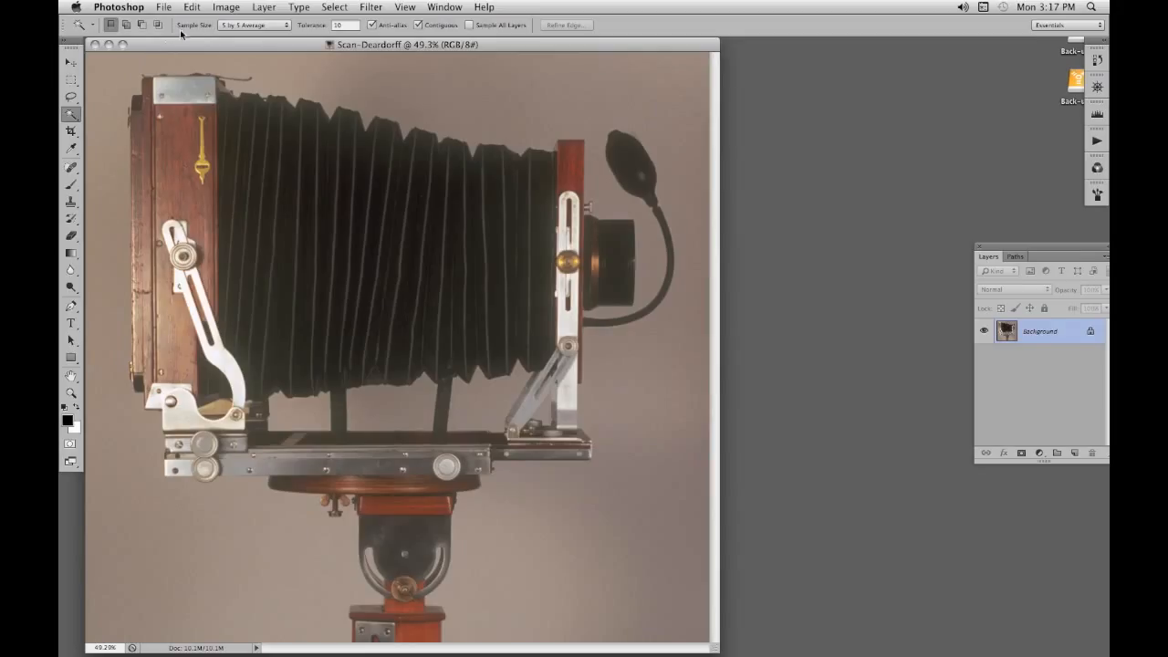
{"action": "left_click", "coordinate": [286, 25]}
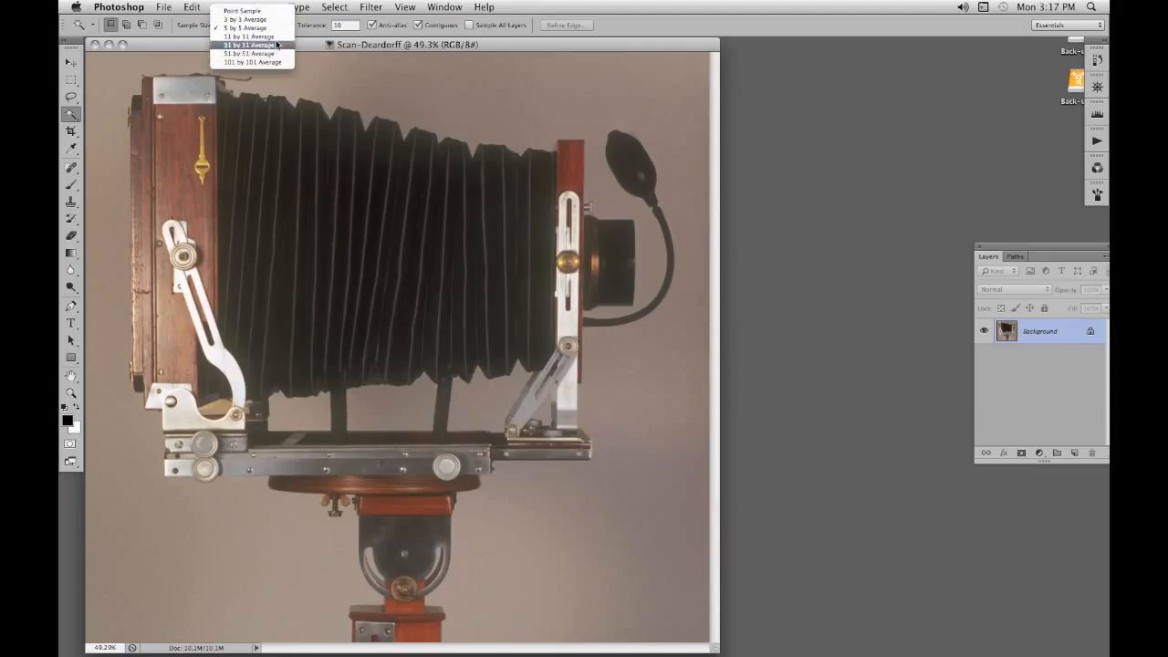
{"action": "left_click", "coordinate": [267, 29]}
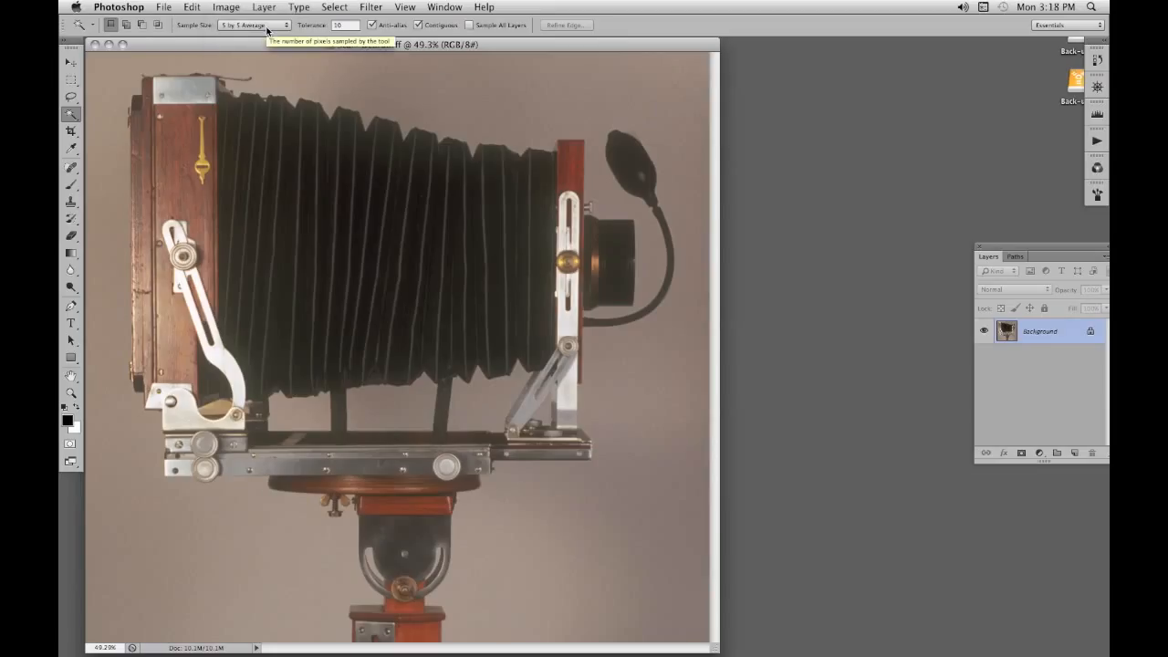
Step: Try the Magic Wand at a tolerance of 5 on the backdrop beside the camera's rear, and deselect the result
{"action": "left_click", "coordinate": [319, 26]}
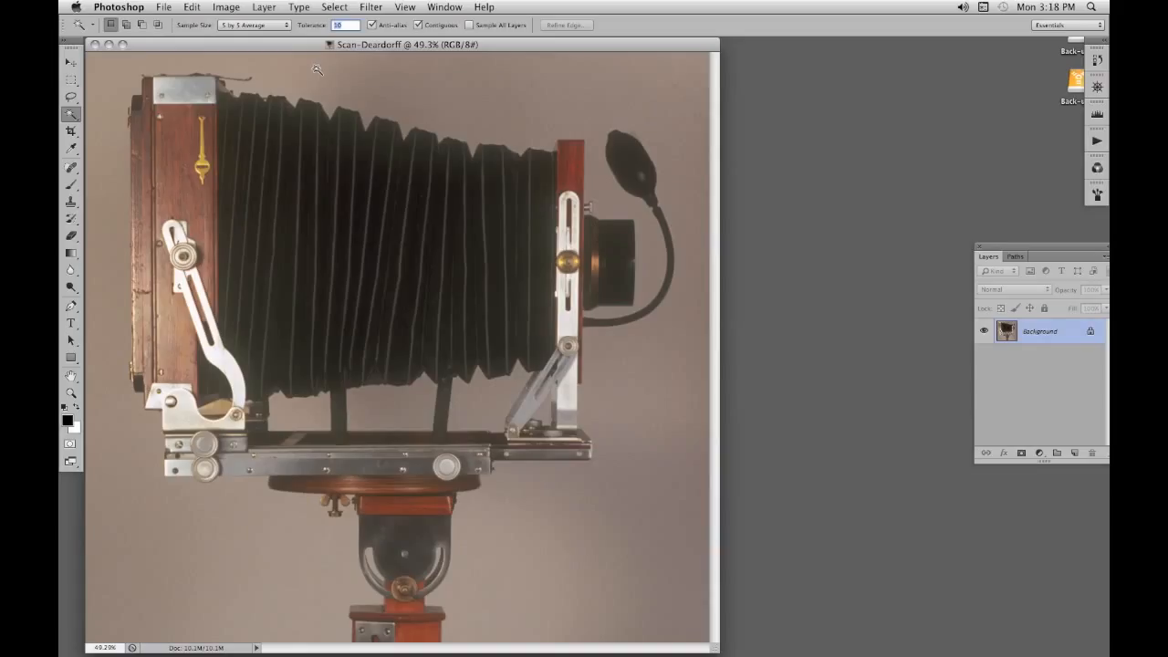
{"action": "type", "text": "5"}
{"action": "key", "text": "Return"}
{"action": "left_click", "coordinate": [91, 349]}
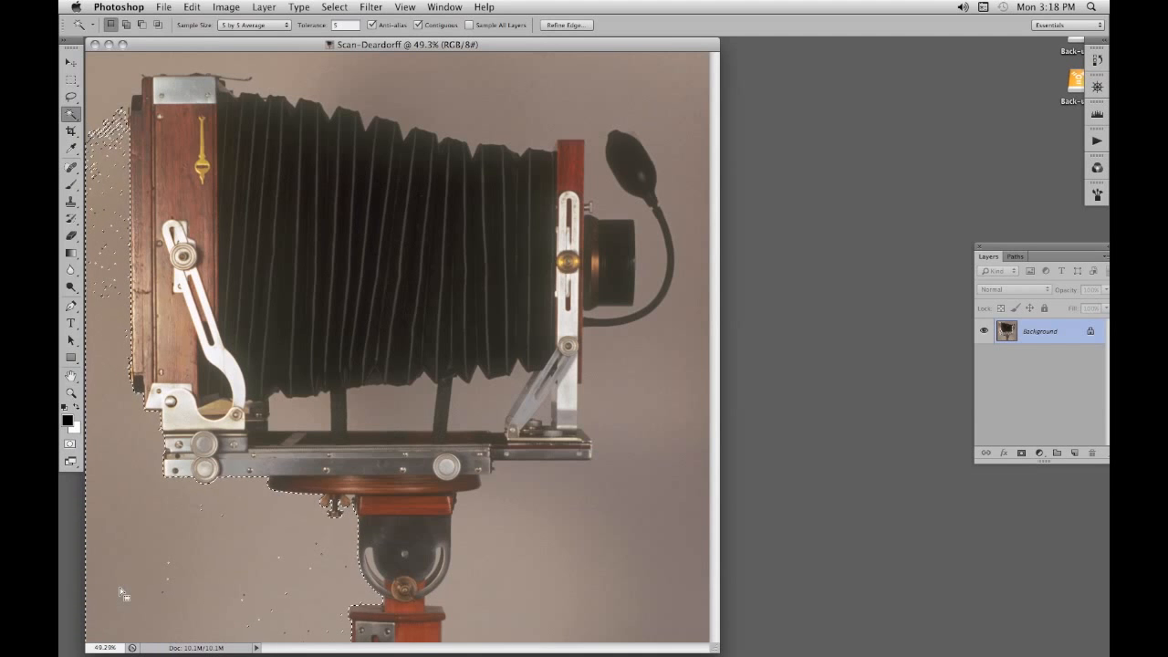
{"action": "key", "text": "super+d"}
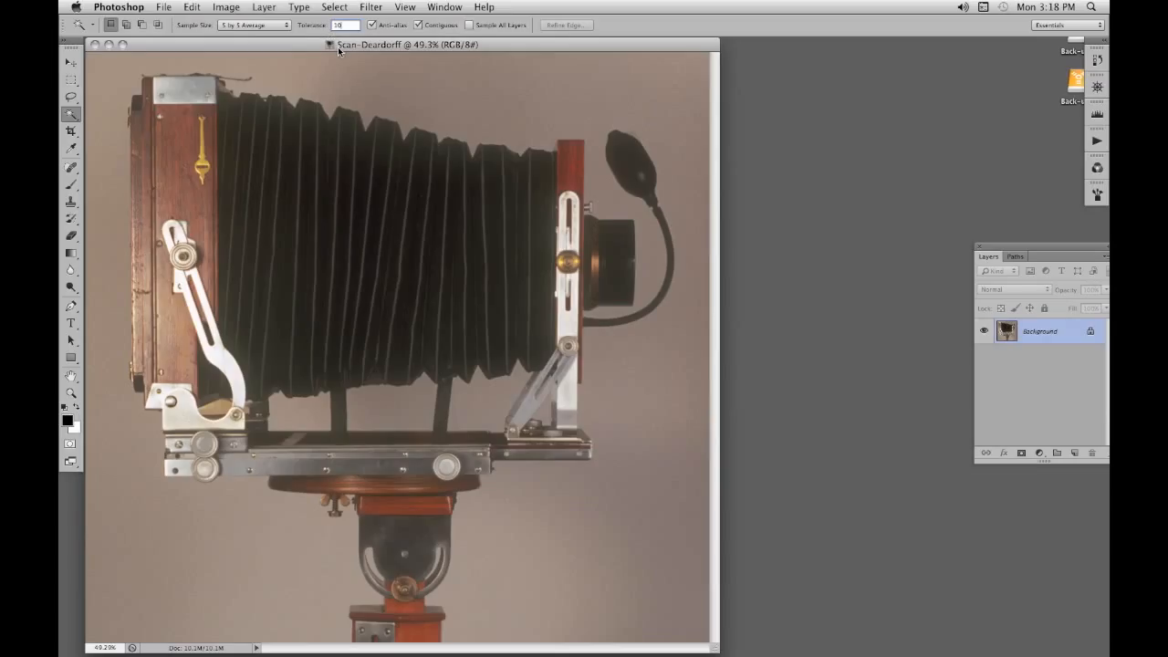
Step: Select the backdrop around the outside of the camera with the Magic Wand at tolerance 10, adding the remaining unselected areas
{"action": "left_click", "coordinate": [131, 451]}
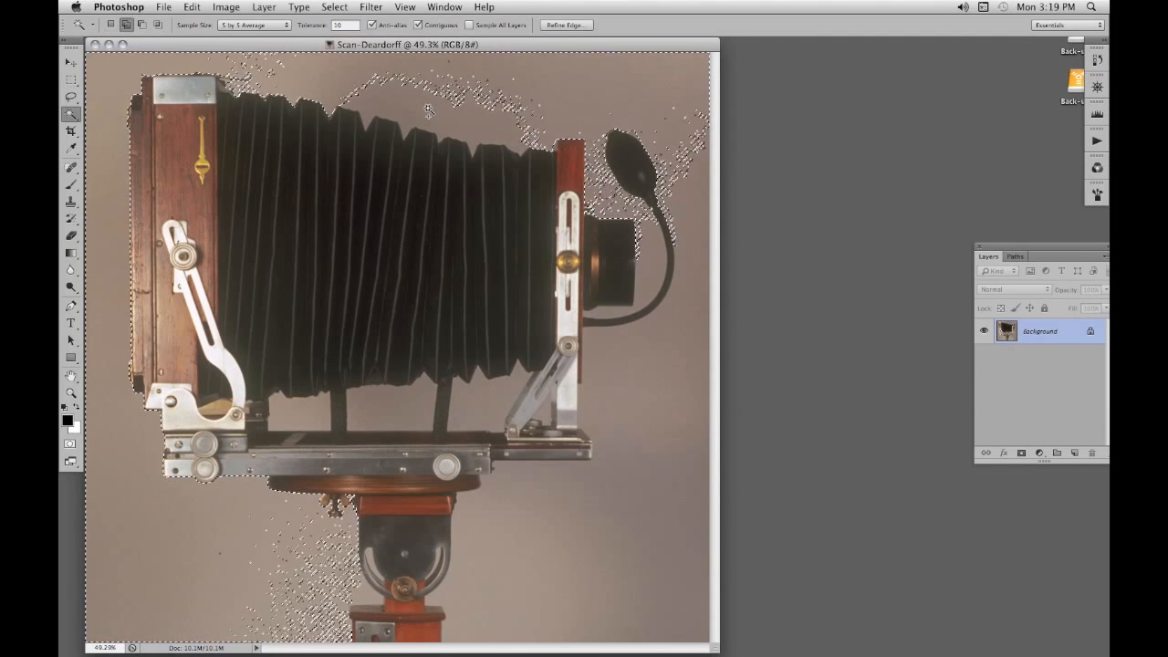
{"action": "left_click", "coordinate": [428, 110], "text": "shift"}
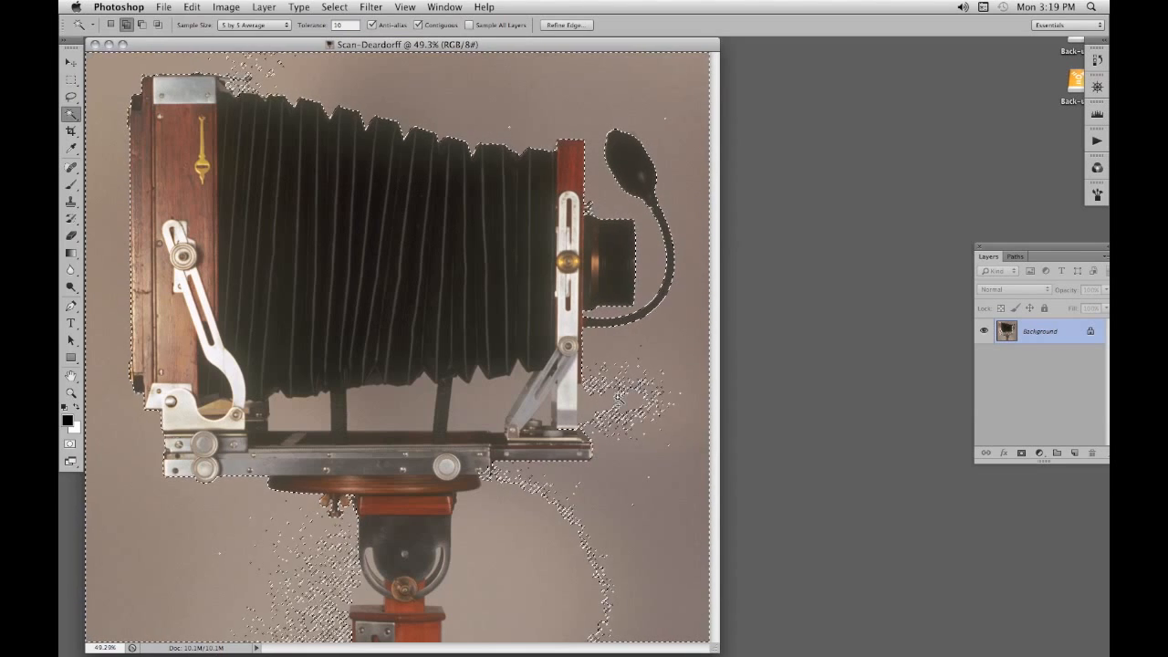
{"action": "left_click", "coordinate": [614, 399], "text": "shift"}
{"action": "left_click", "coordinate": [499, 593]}
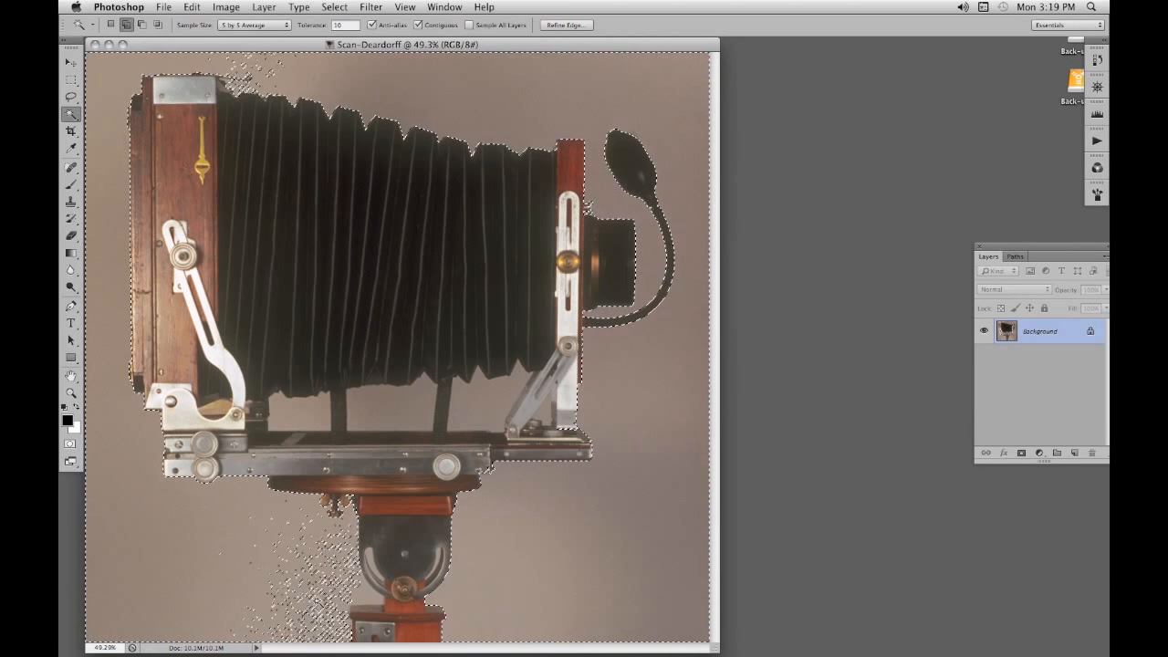
{"action": "left_click", "coordinate": [318, 603]}
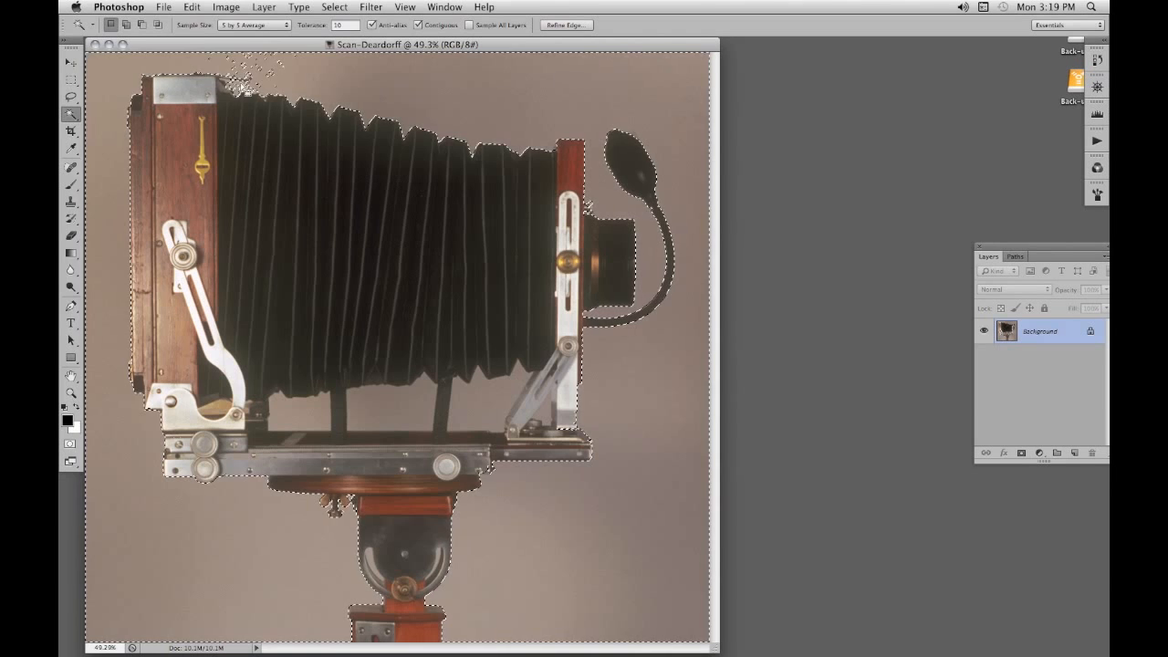
{"action": "left_click", "coordinate": [257, 71], "text": "shift"}
Step: Subtract the stray selected bits on the front standard's metal base and the camera bed's stepped edge with the Lasso tool
{"action": "key", "text": "super+equal"}
{"action": "key", "text": "super+equal"}
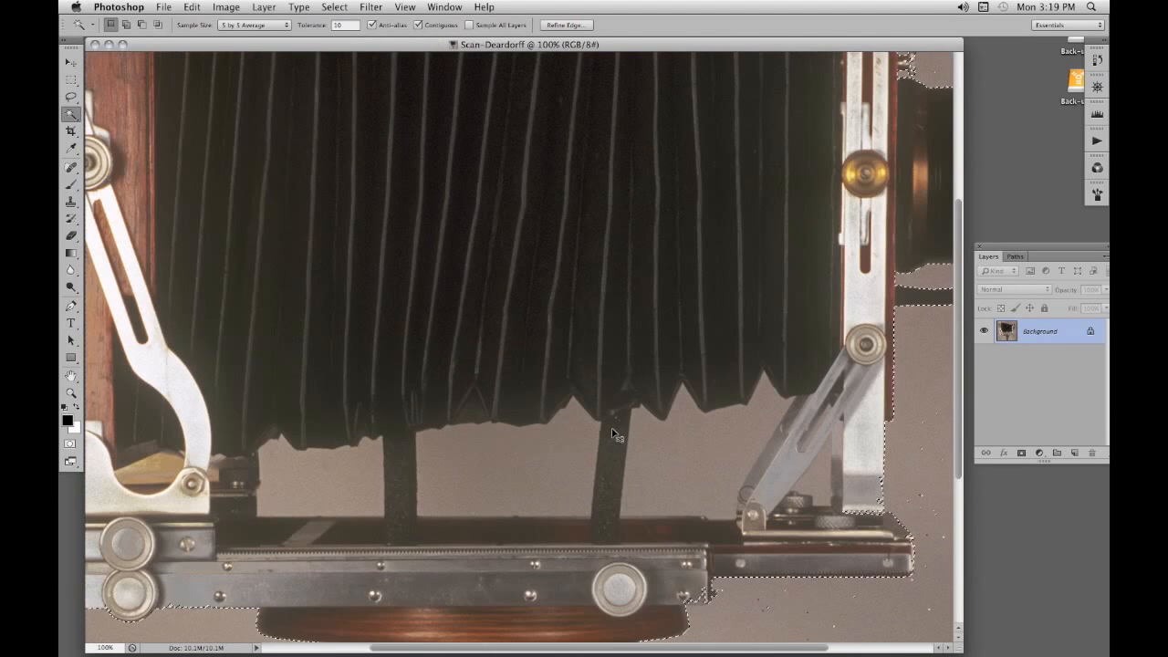
{"action": "left_click_drag", "start_coordinate": [638, 396], "coordinate": [400, 403]}
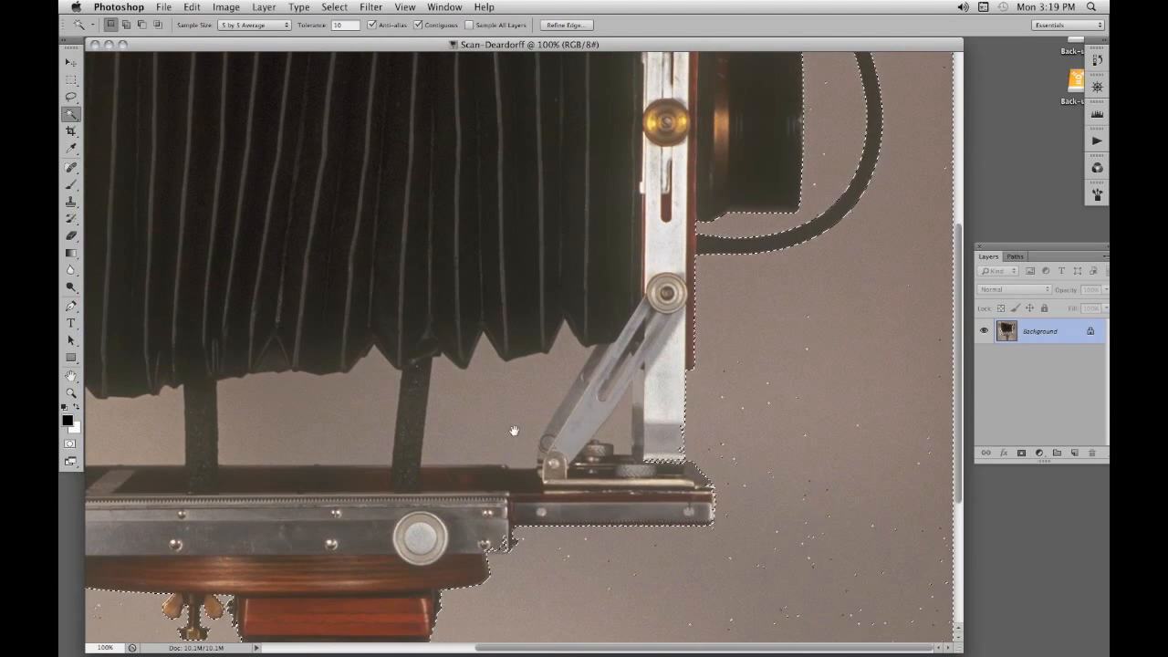
{"action": "left_click_drag", "start_coordinate": [513, 425], "coordinate": [364, 391]}
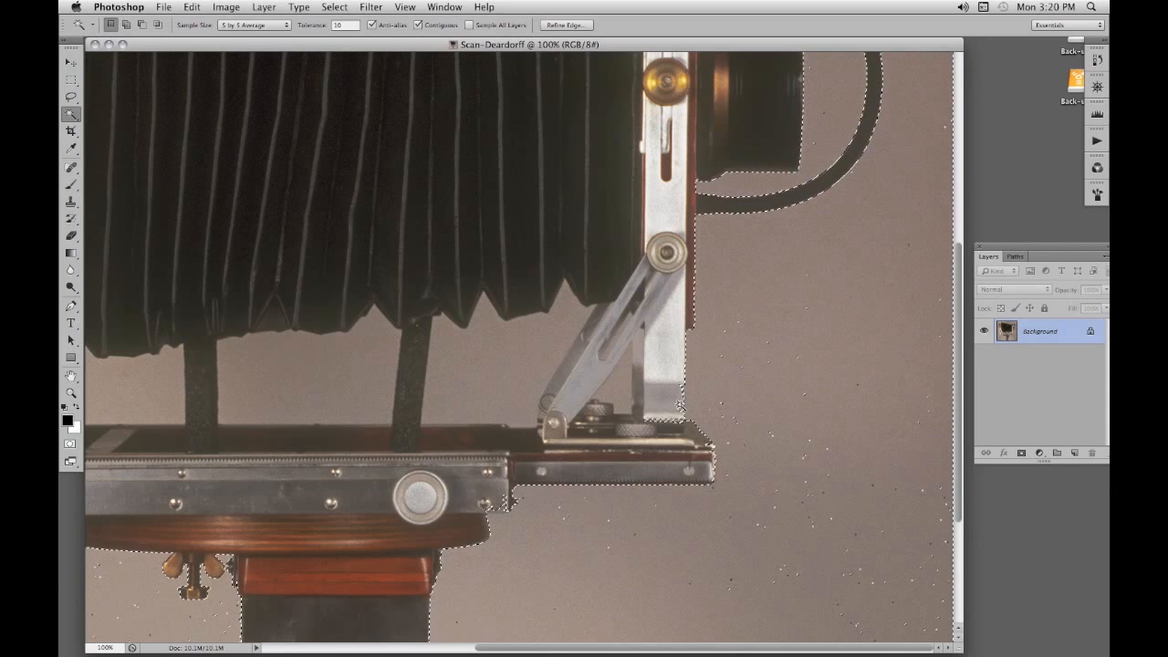
{"action": "key", "text": "l"}
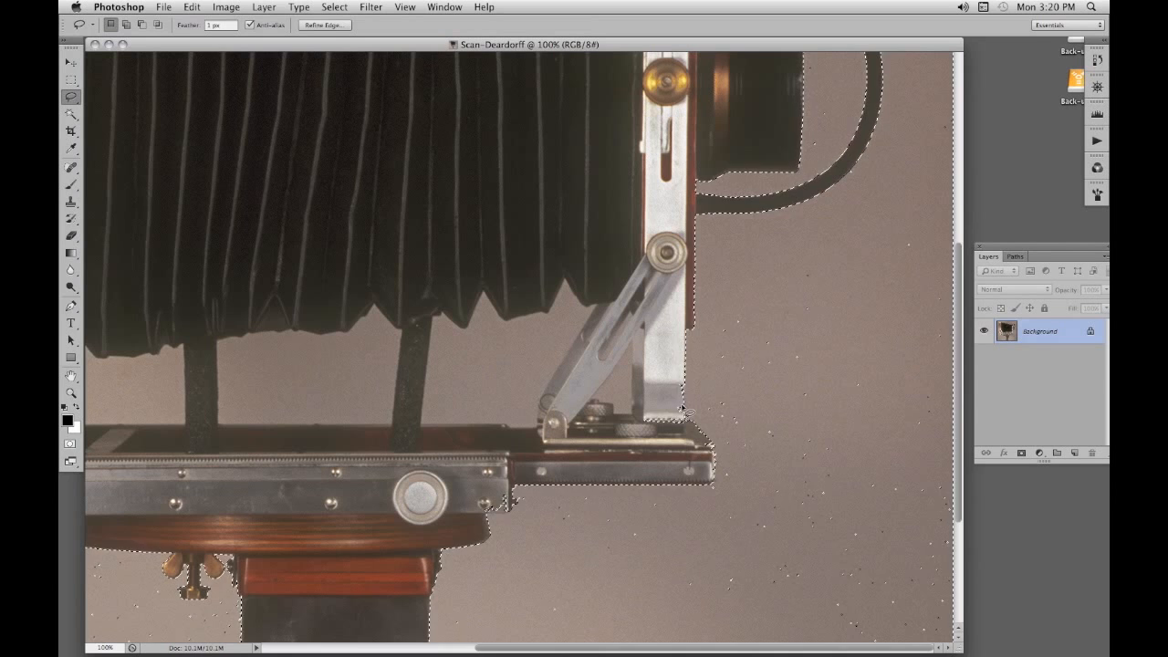
{"action": "key", "text": "alt"}
{"action": "left_click_drag", "start_coordinate": [690, 415], "coordinate": [684, 424]}
{"action": "key", "text": "alt"}
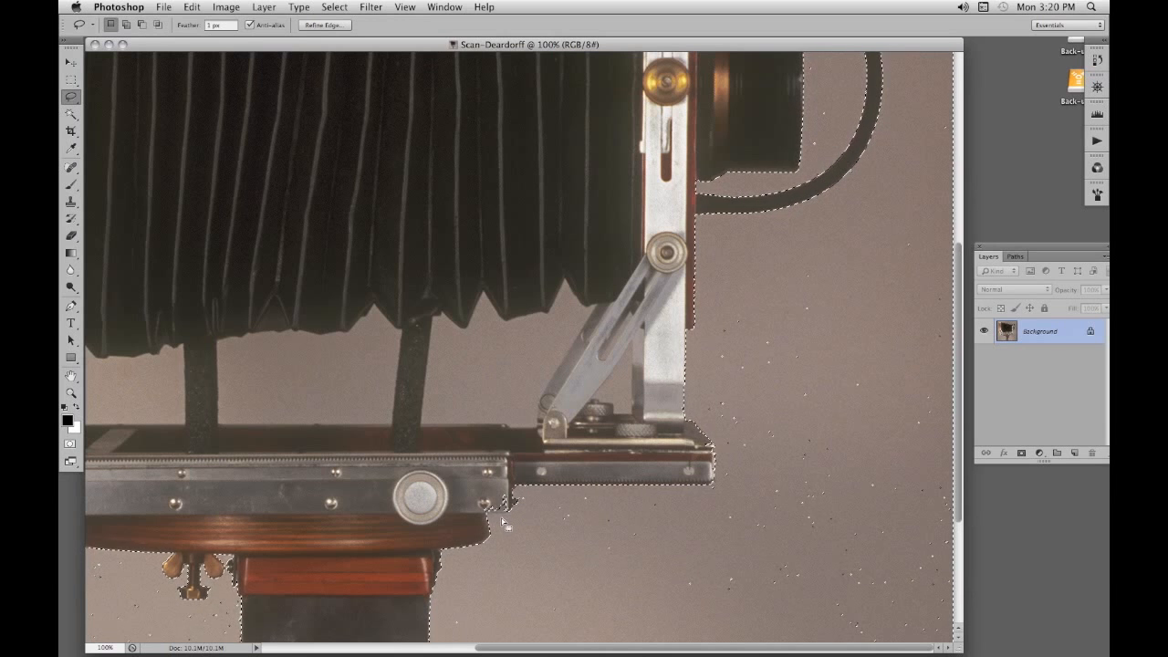
{"action": "key", "text": "alt"}
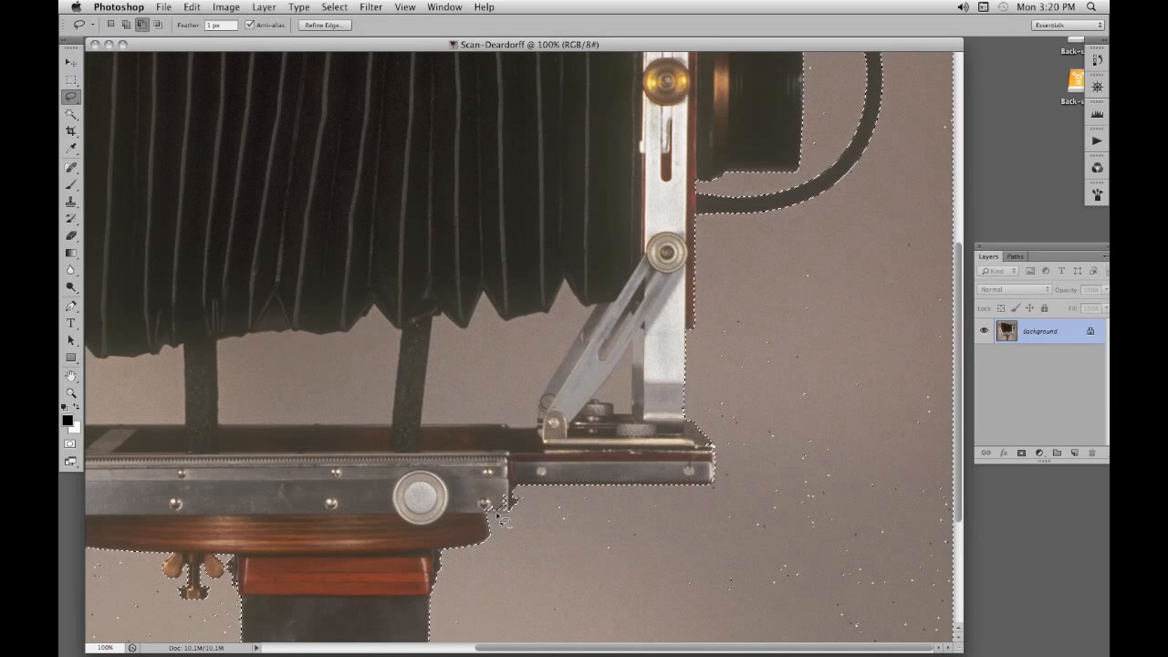
{"action": "left_click_drag", "start_coordinate": [501, 492], "coordinate": [486, 520]}
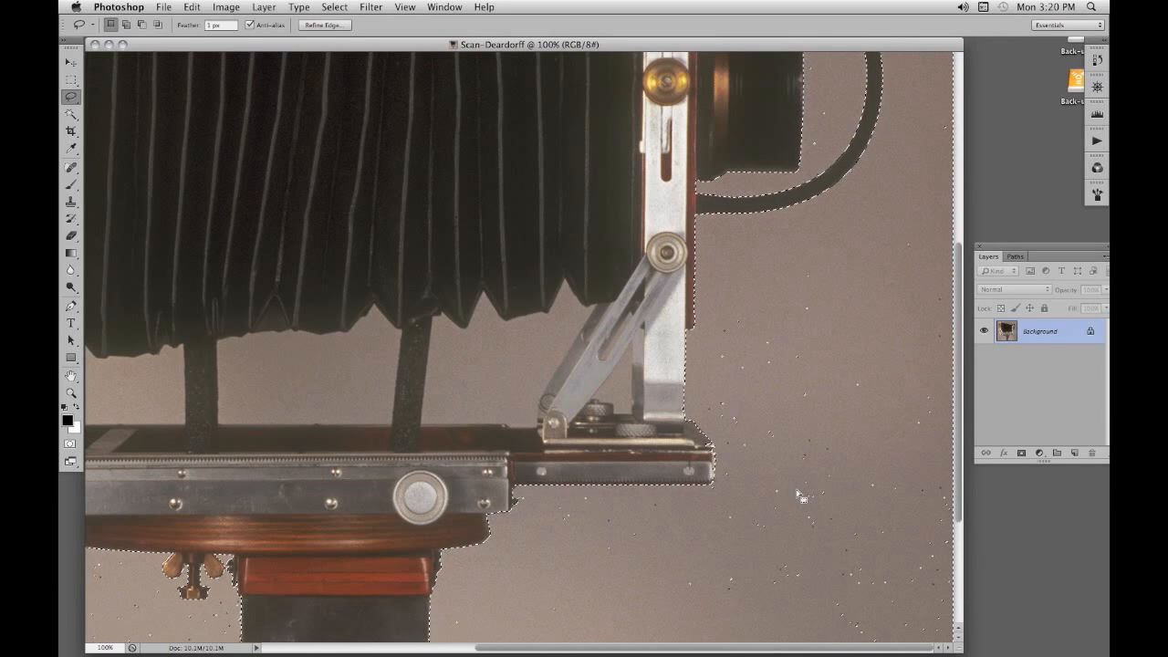
Step: Add the unselected specks in the backdrop below, beside and around the camera's lens to the selection with the Lasso tool
{"action": "key", "text": "shift"}
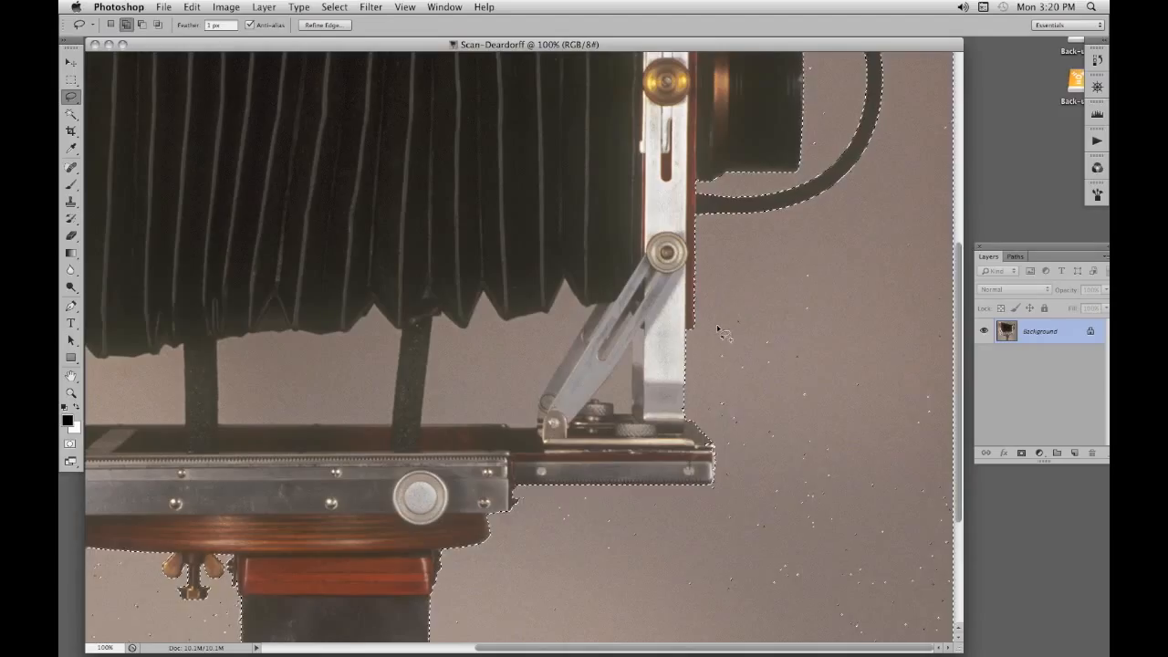
{"action": "mouse_move", "coordinate": [915, 534]}
{"action": "left_mouse_down"}
{"action": "mouse_move", "coordinate": [884, 553]}
{"action": "mouse_move", "coordinate": [795, 562]}
{"action": "mouse_move", "coordinate": [744, 550]}
{"action": "mouse_move", "coordinate": [727, 526]}
{"action": "mouse_move", "coordinate": [714, 435]}
{"action": "left_mouse_up"}
{"action": "left_click_drag", "start_coordinate": [730, 294], "coordinate": [732, 292]}
{"action": "scroll", "coordinate": [848, 469], "scroll_direction": "up", "scroll_amount": 5}
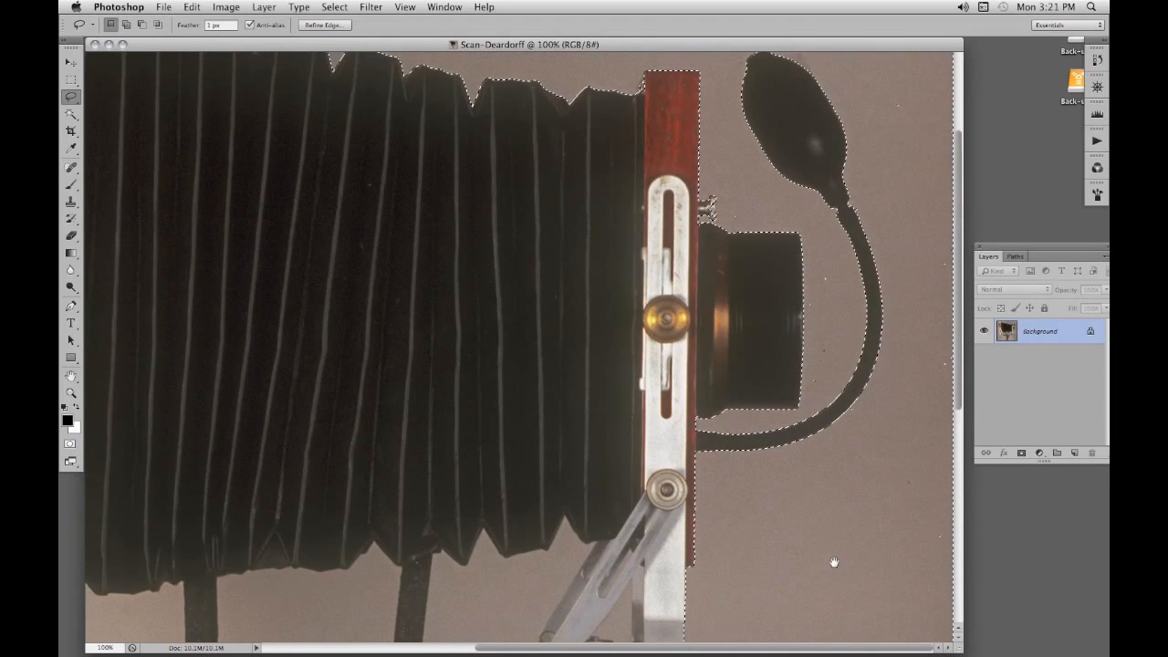
{"action": "left_click_drag", "start_coordinate": [909, 262], "coordinate": [956, 251]}
{"action": "mouse_move", "coordinate": [995, 527]}
{"action": "left_mouse_down"}
{"action": "mouse_move", "coordinate": [902, 564]}
{"action": "mouse_move", "coordinate": [892, 469]}
{"action": "mouse_move", "coordinate": [907, 254]}
{"action": "left_mouse_up"}
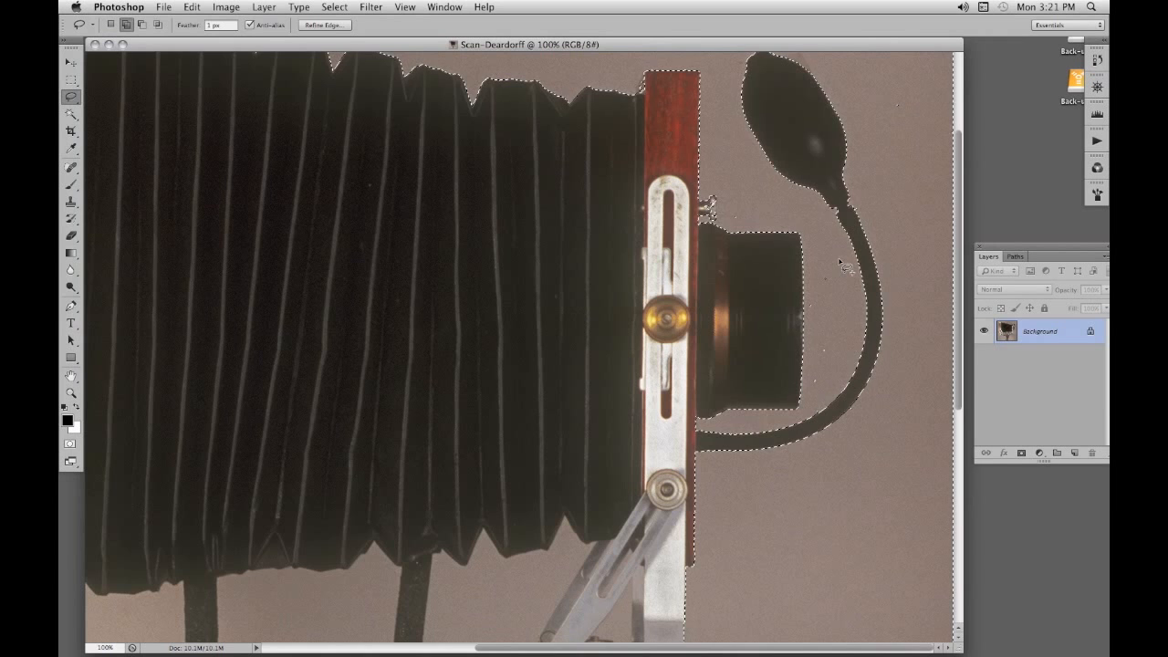
{"action": "mouse_move", "coordinate": [825, 391]}
{"action": "left_mouse_down"}
{"action": "mouse_move", "coordinate": [808, 307]}
{"action": "mouse_move", "coordinate": [844, 266]}
{"action": "left_mouse_up"}
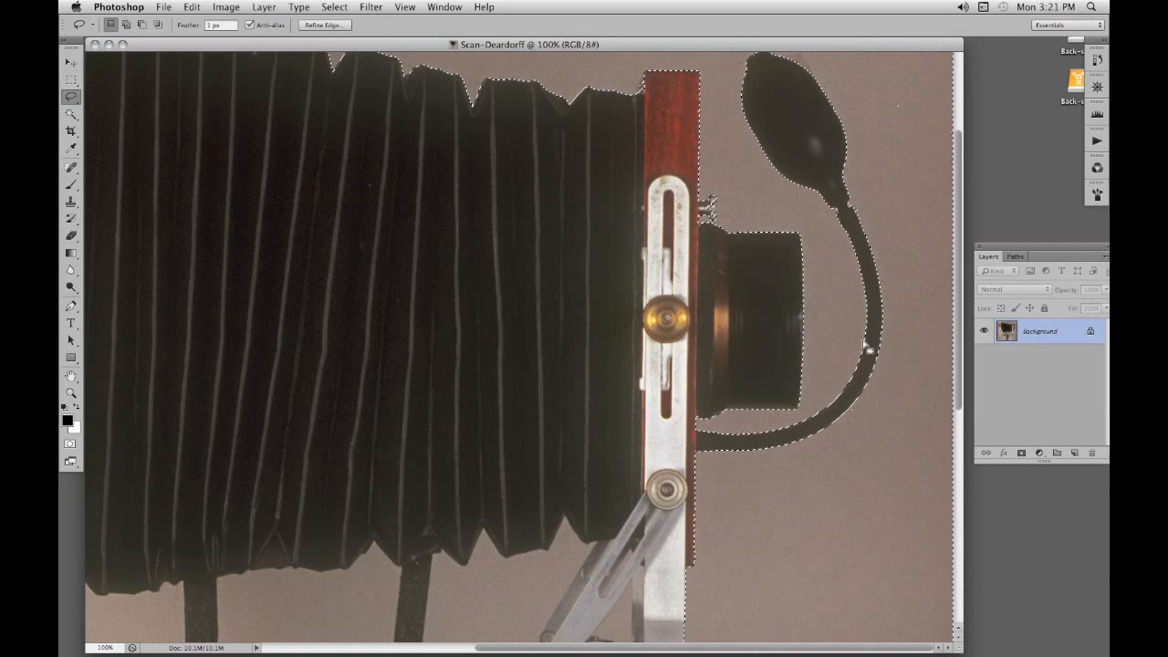
Step: Try the Magic Wand at a tolerance of 20 on the backdrop below the camera's bed
{"action": "key", "text": "super+0"}
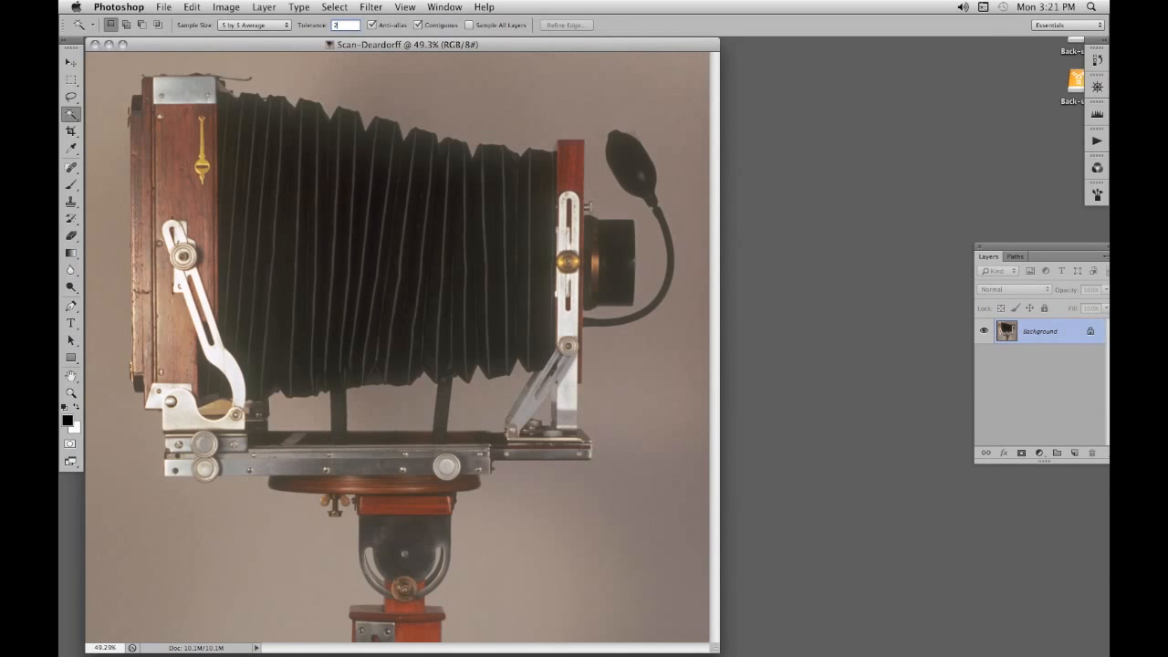
{"action": "left_click", "coordinate": [206, 591]}
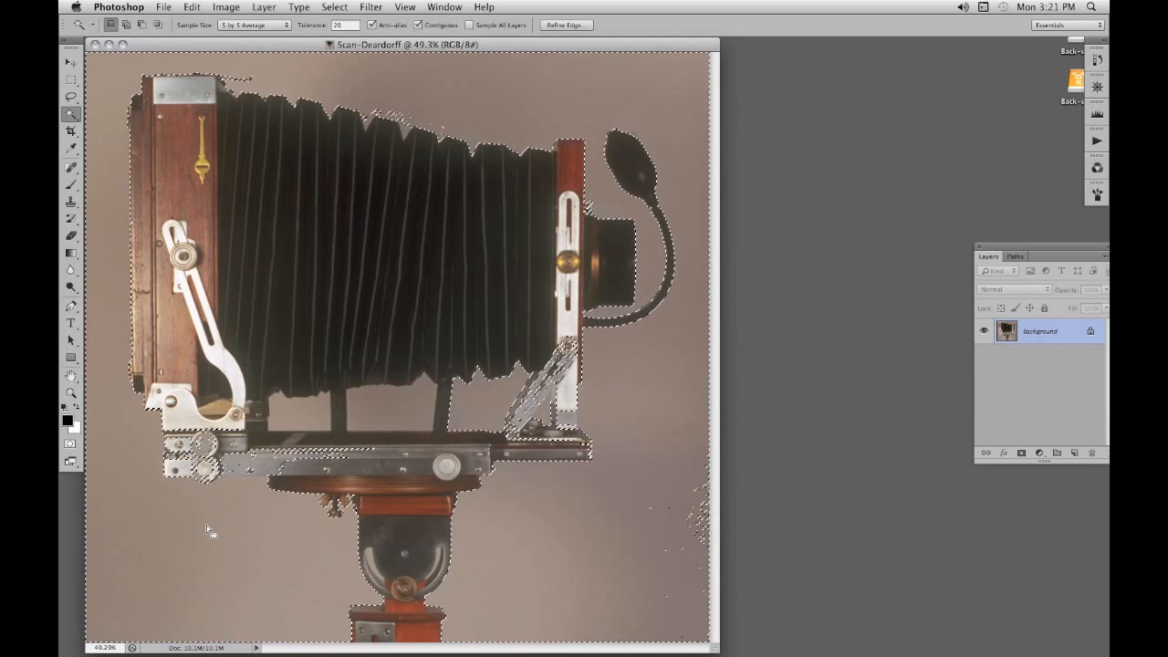
Step: Try the Magic Wand at tolerance 10 with Contiguous off on the alarm clock photo's wall, and deselect the result
{"action": "double_click", "coordinate": [338, 24]}
{"action": "type", "text": "1"}
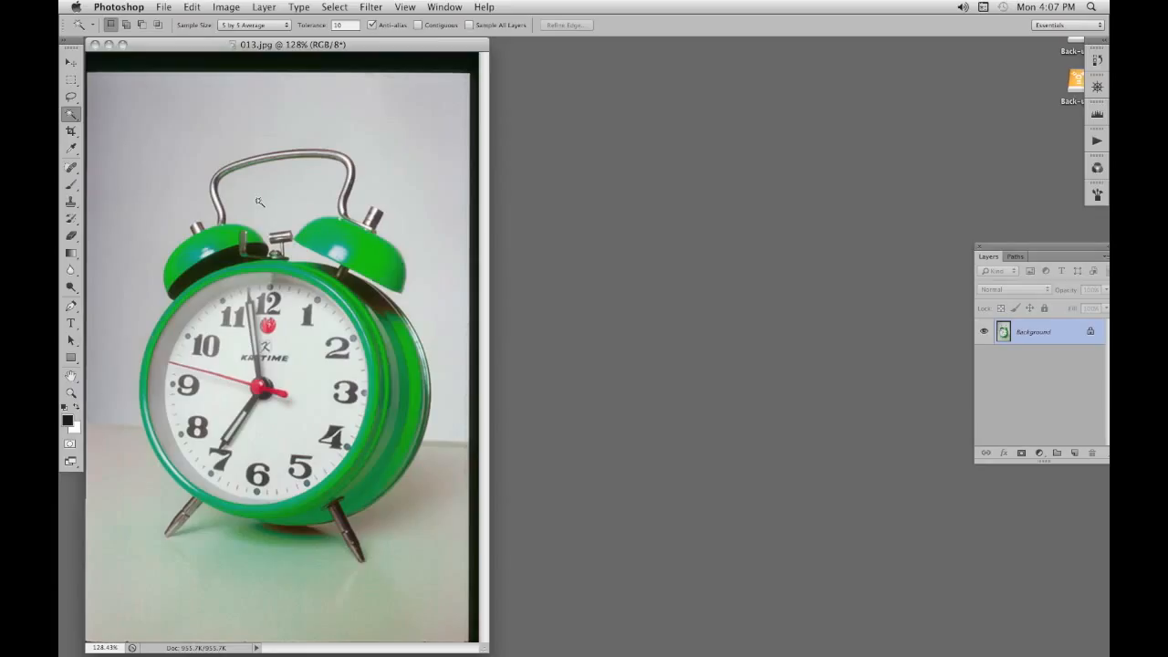
{"action": "left_click", "coordinate": [136, 236]}
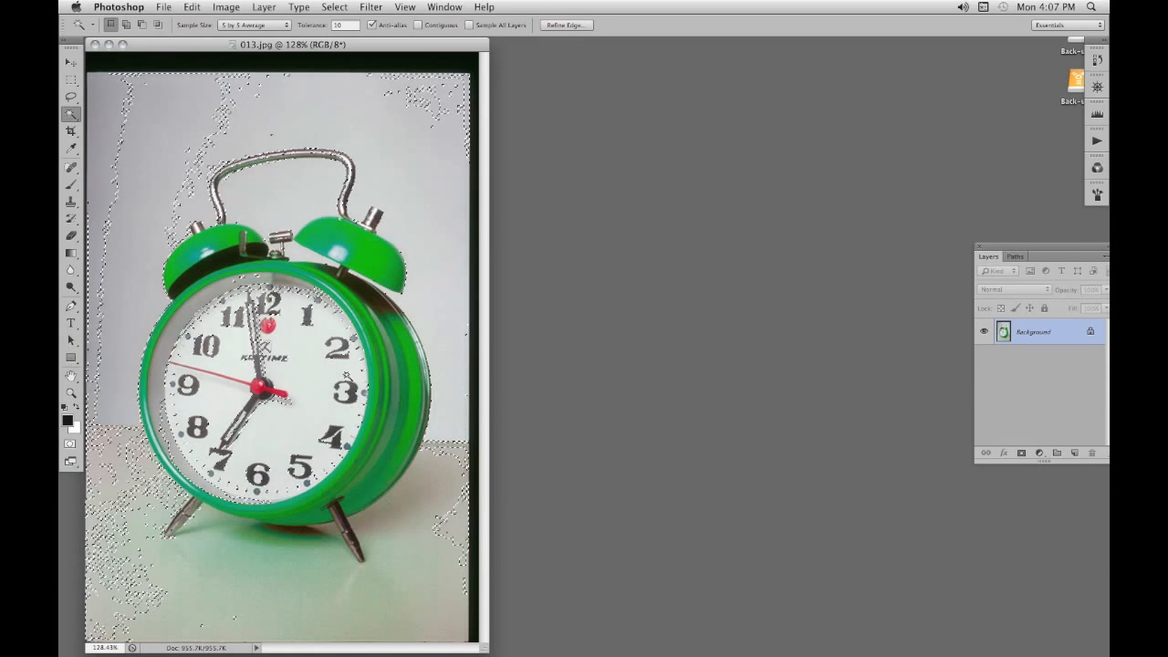
{"action": "key", "text": "super+d"}
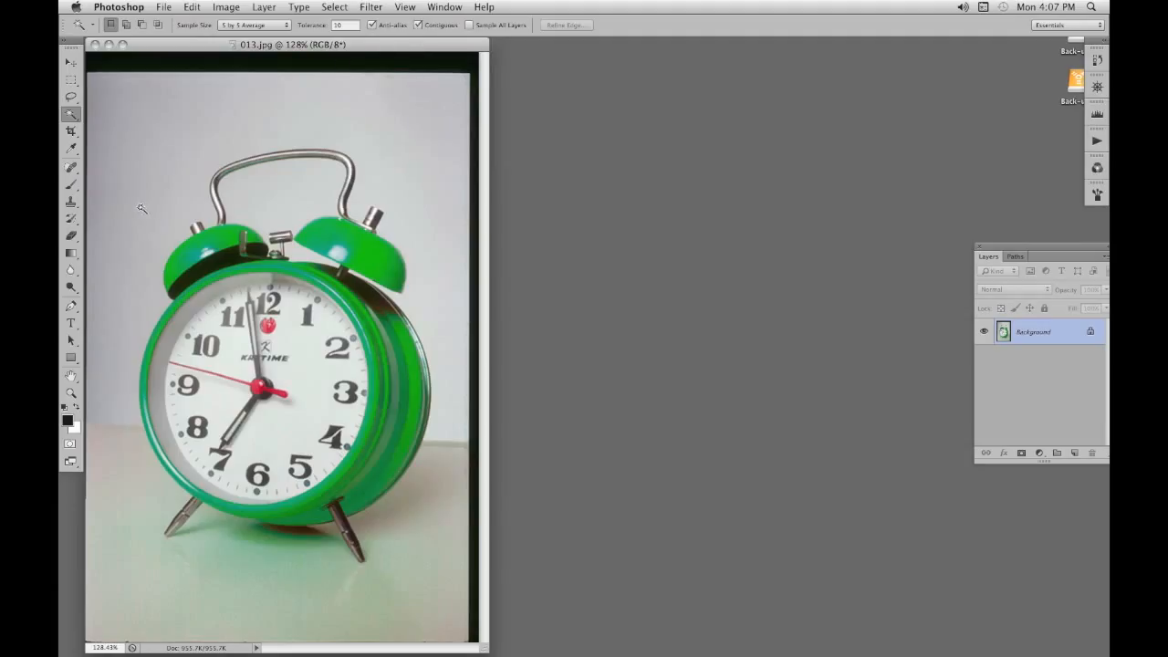
Step: Select the wall around the outside of the clock with the contiguous Magic Wand at tolerance 10, adding the remaining unselected patches
{"action": "left_click", "coordinate": [135, 252]}
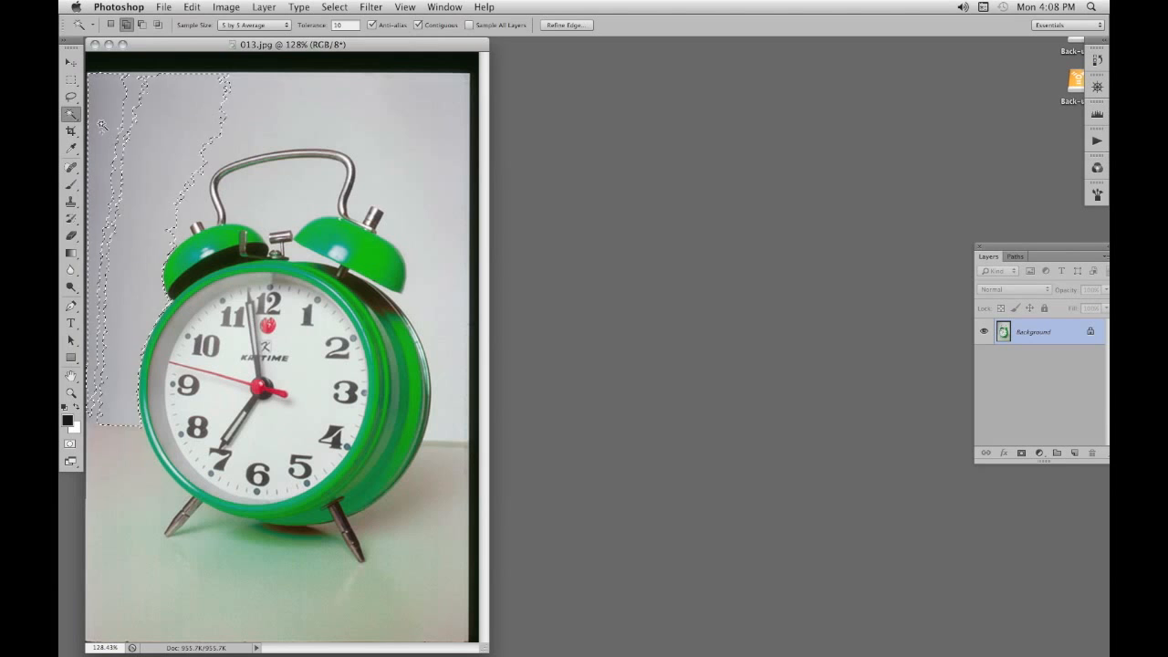
{"action": "left_click", "coordinate": [119, 157]}
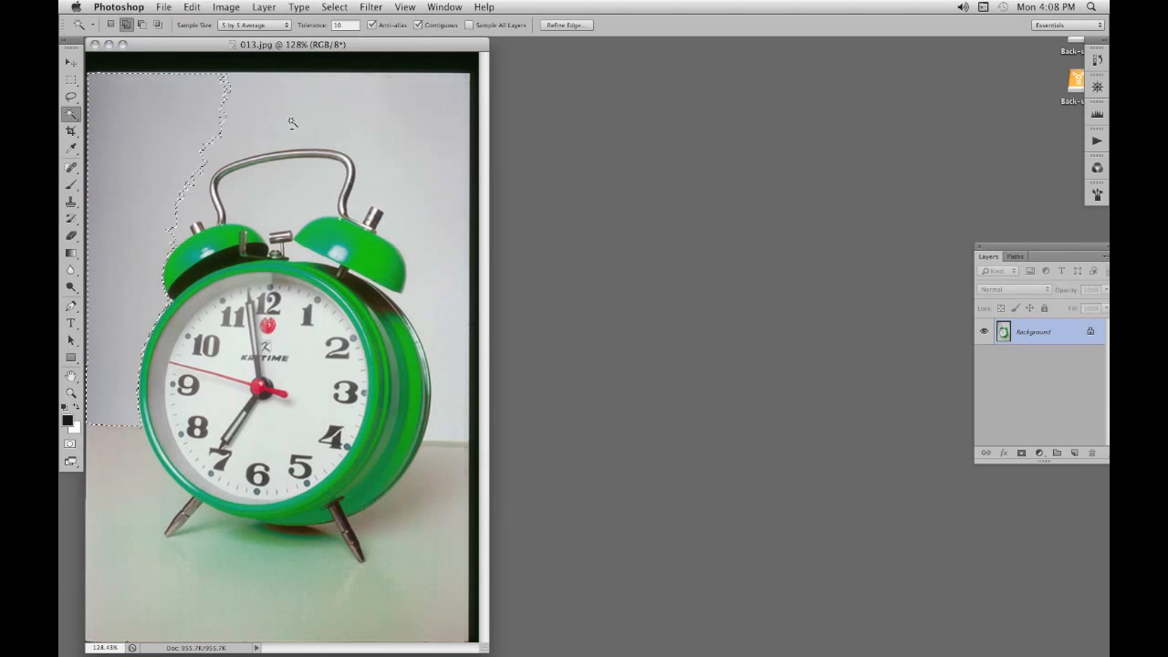
{"action": "left_click", "coordinate": [425, 162]}
{"action": "left_click", "coordinate": [445, 101]}
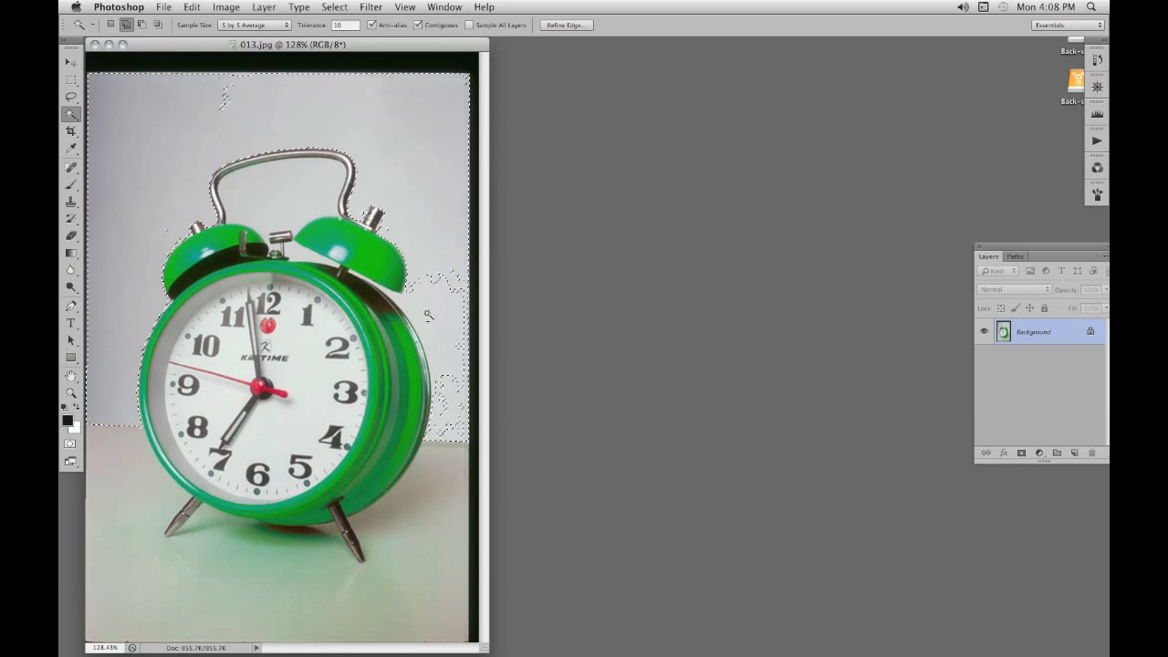
{"action": "left_click", "coordinate": [455, 342]}
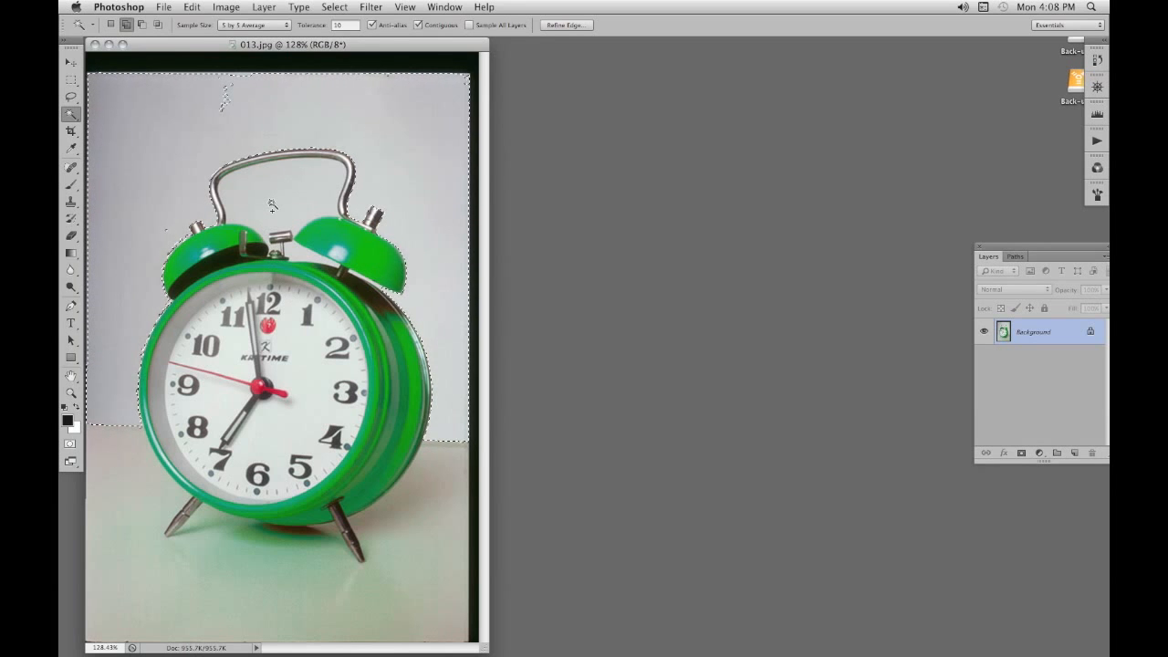
{"action": "left_click", "coordinate": [228, 98]}
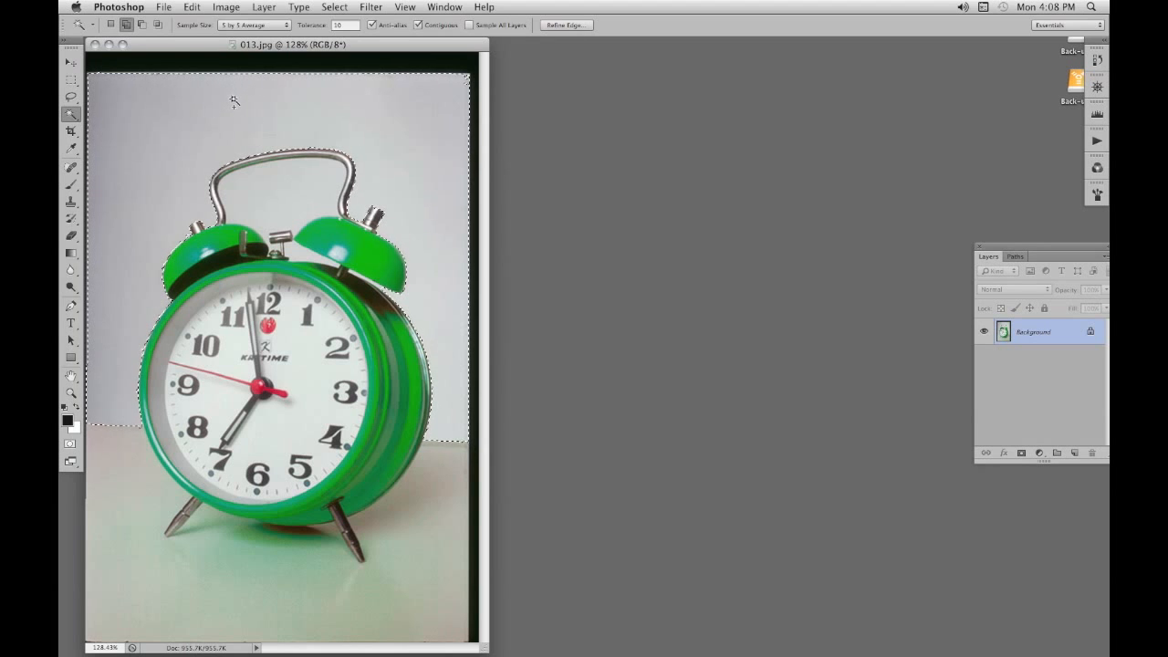
Step: Try adding the tabletop beside and below the clock to the selection, and deselect everything
{"action": "left_click", "coordinate": [132, 497]}
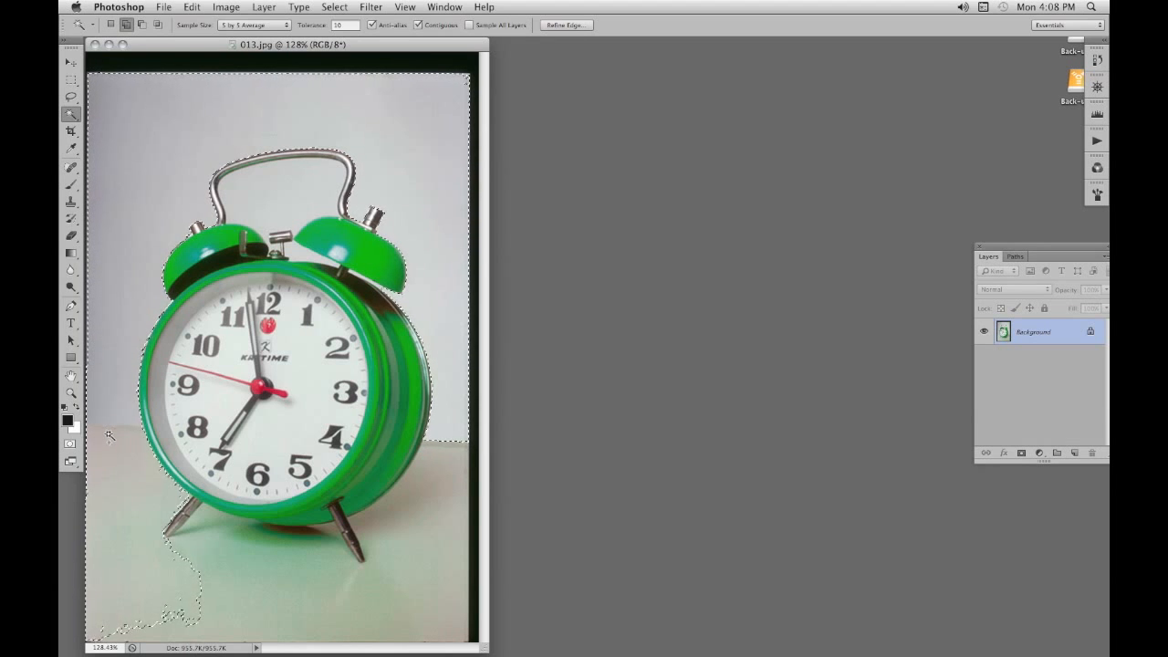
{"action": "left_click", "coordinate": [252, 588]}
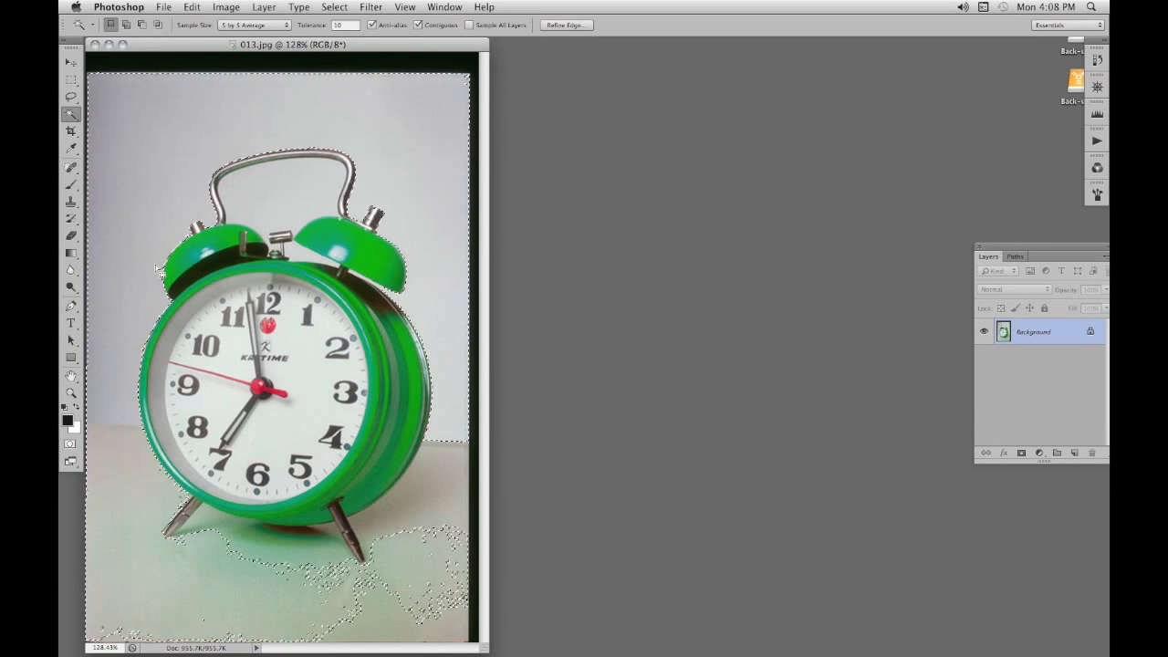
{"action": "key", "text": "super+d"}
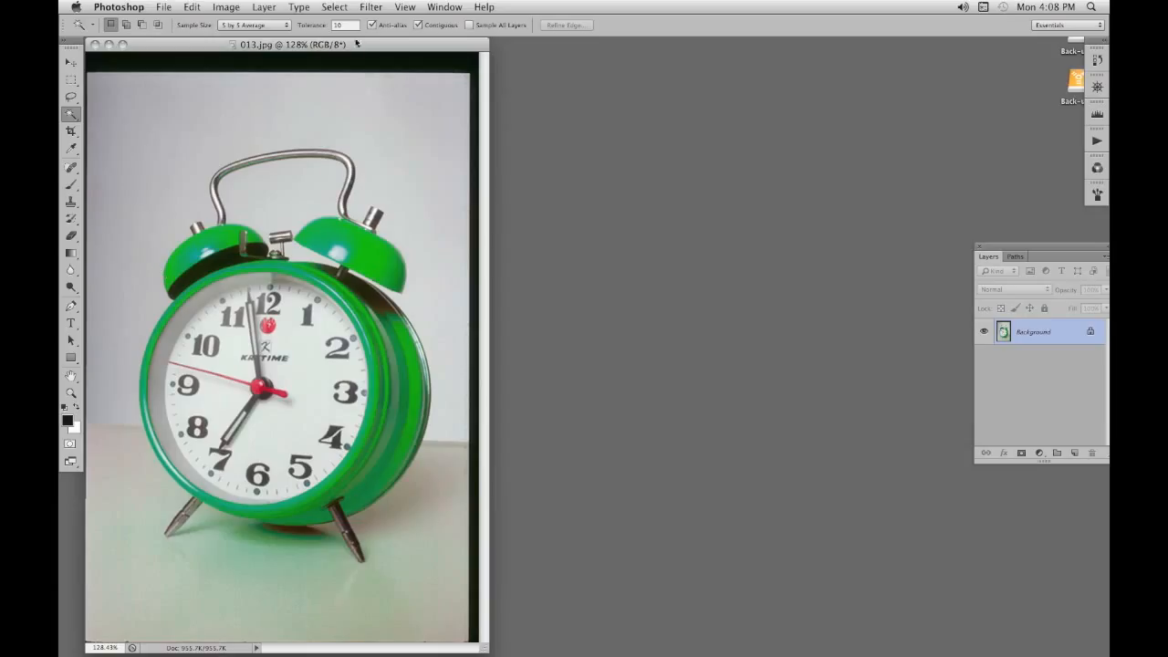
Step: Select the wall and tabletop with the Magic Wand at tolerance 15, adding the openings inside the handle and under the right bell
{"action": "left_click", "coordinate": [324, 25]}
{"action": "type", "text": "15"}
{"action": "left_click", "coordinate": [140, 238]}
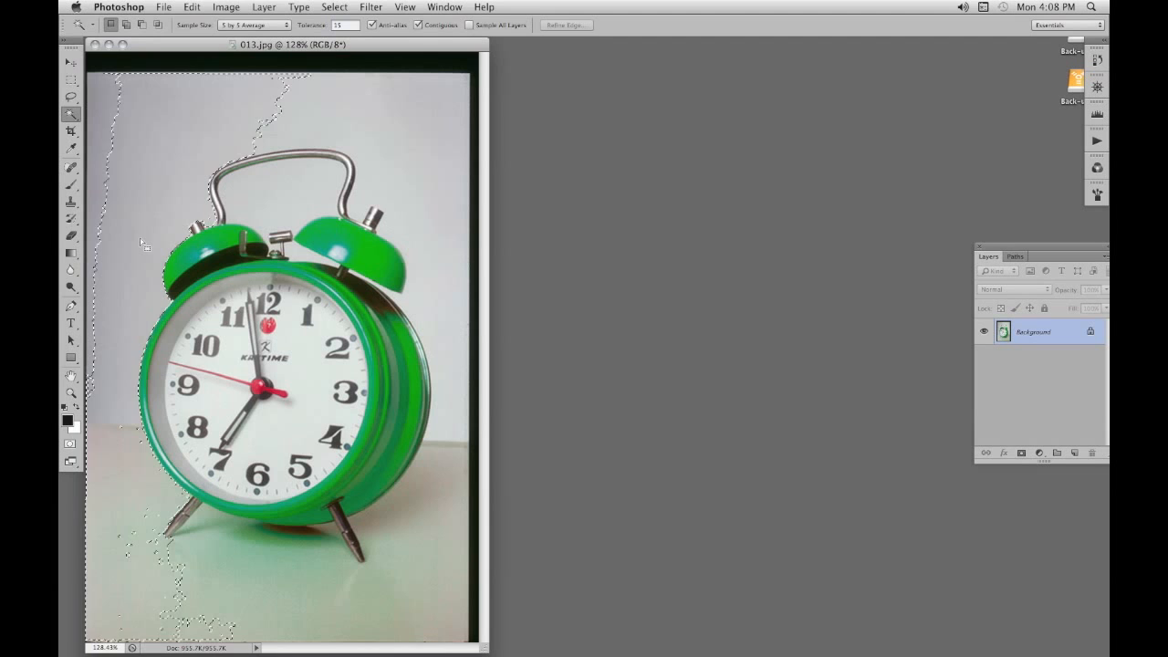
{"action": "left_click", "coordinate": [342, 111]}
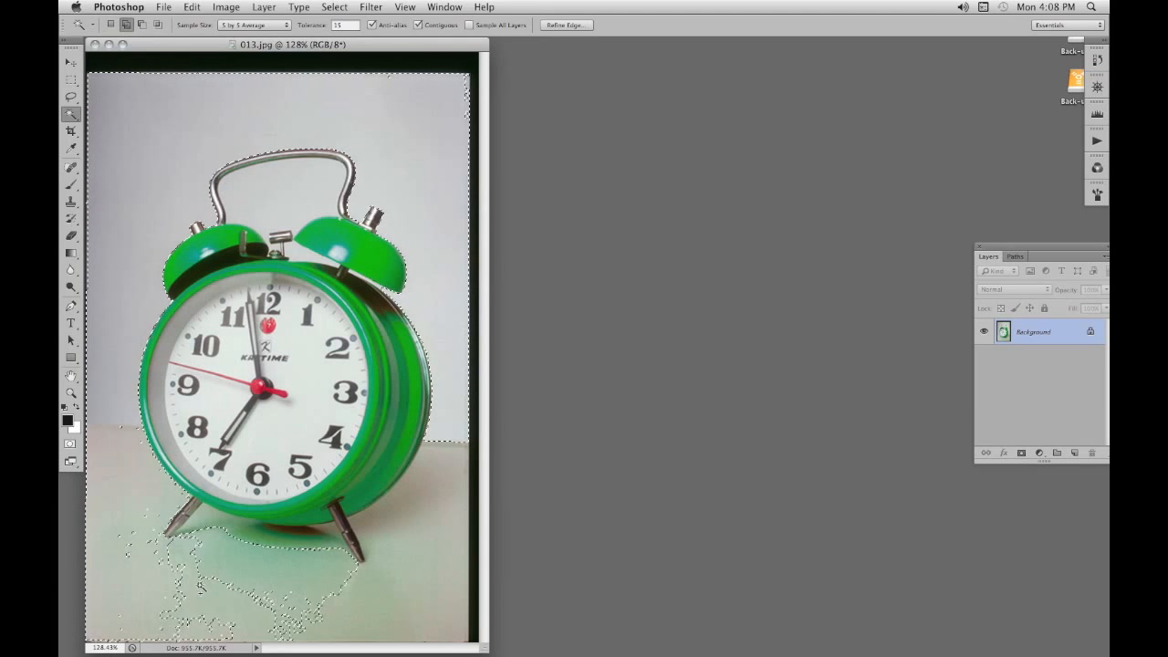
{"action": "left_click", "coordinate": [388, 623]}
{"action": "left_click", "coordinate": [413, 504]}
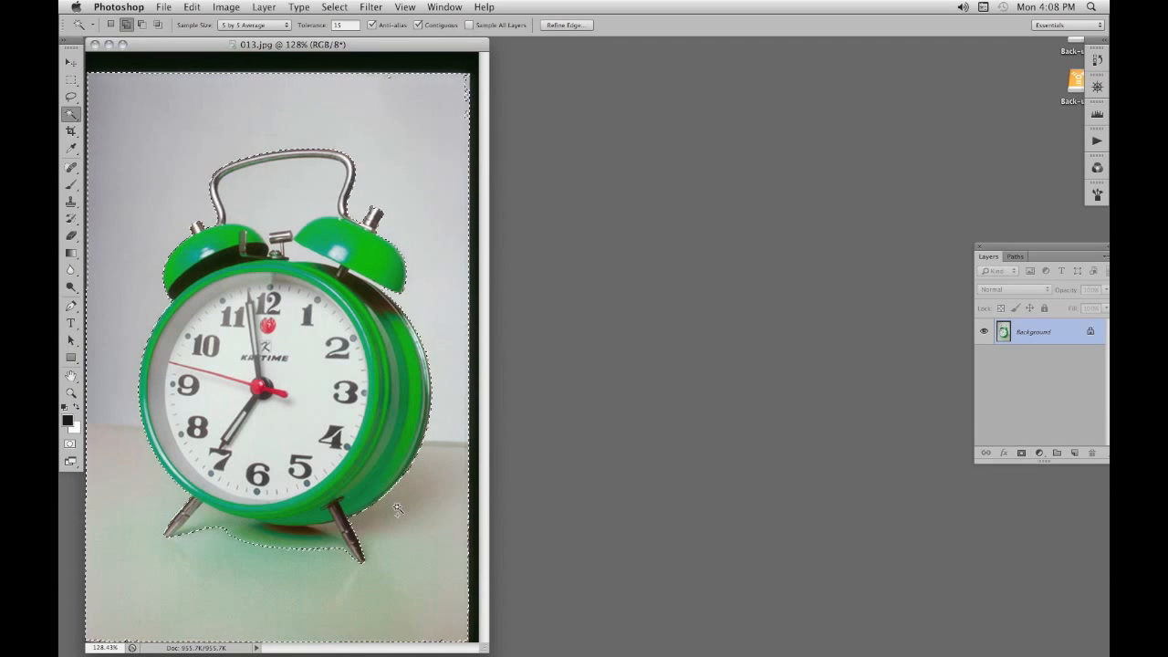
{"action": "left_click", "coordinate": [287, 186]}
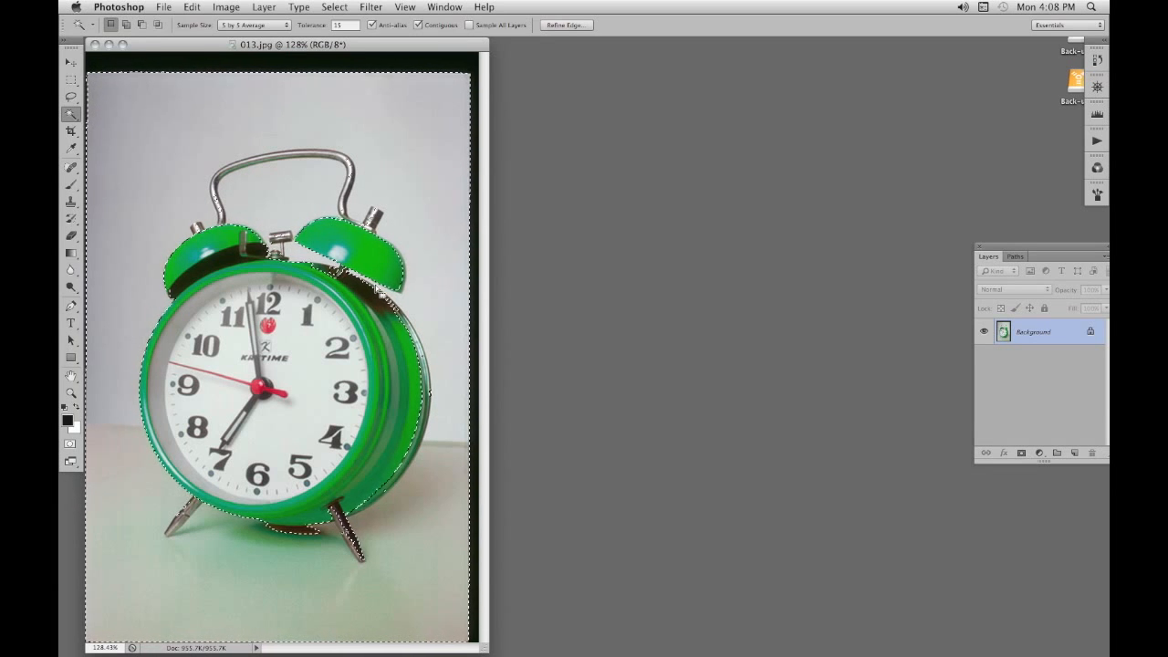
{"action": "left_click", "coordinate": [375, 286]}
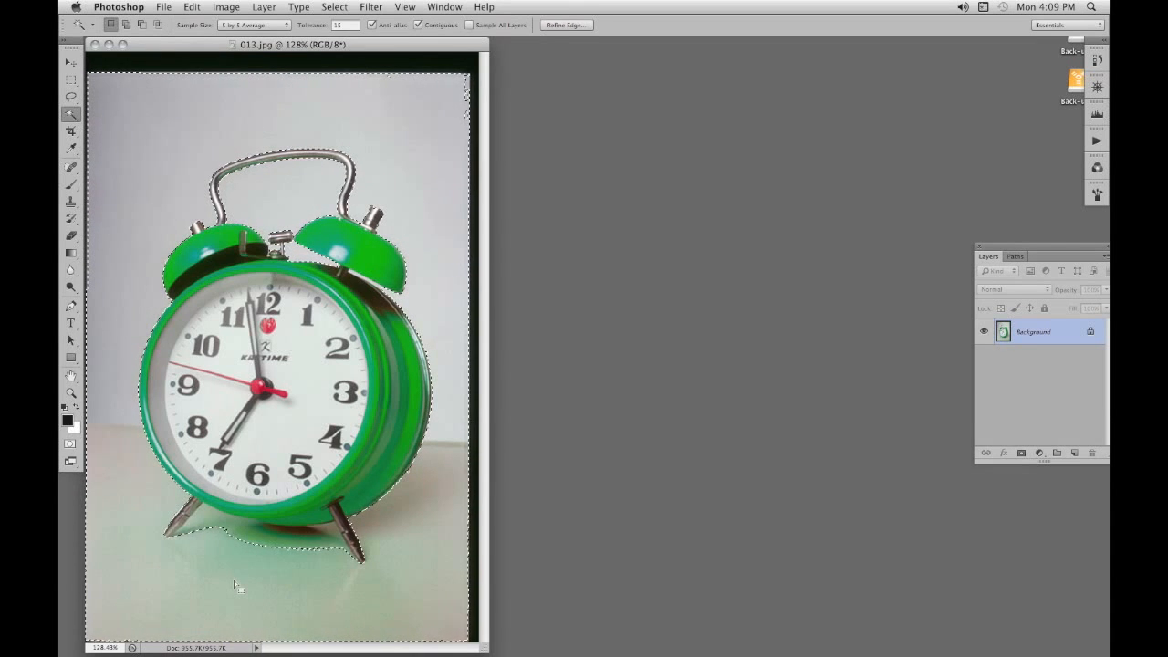
Step: Display the background selection as a Quick Mask, and adjust the overlay opacity in the Quick Mask Options
{"action": "key", "text": "q"}
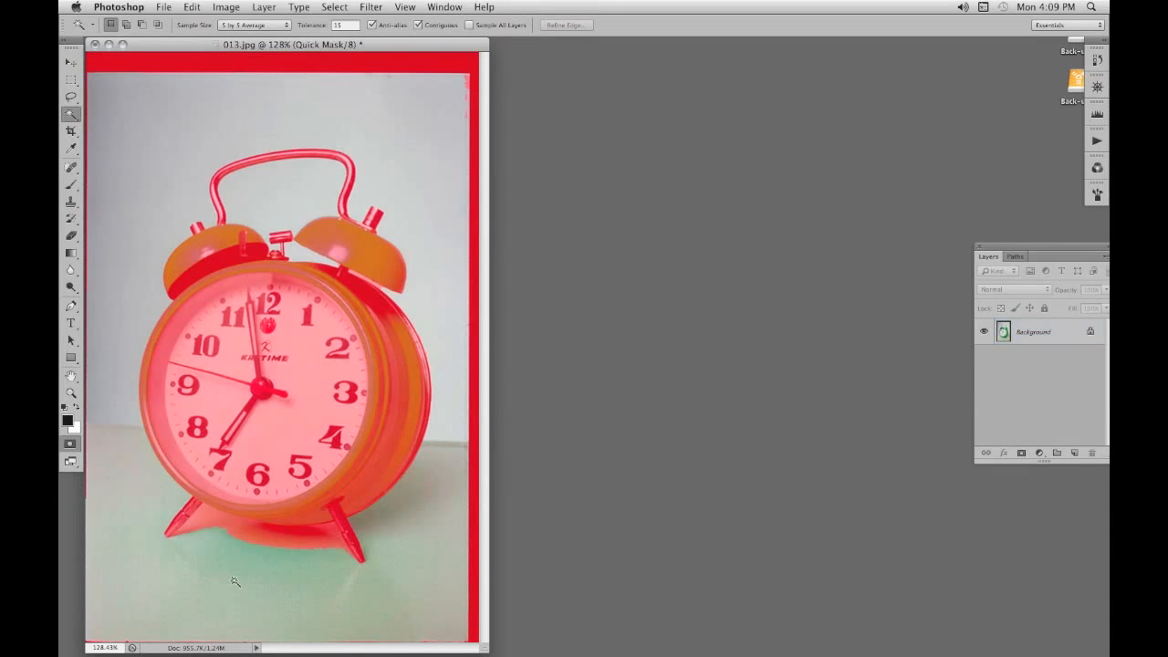
{"action": "double_click", "coordinate": [70, 446]}
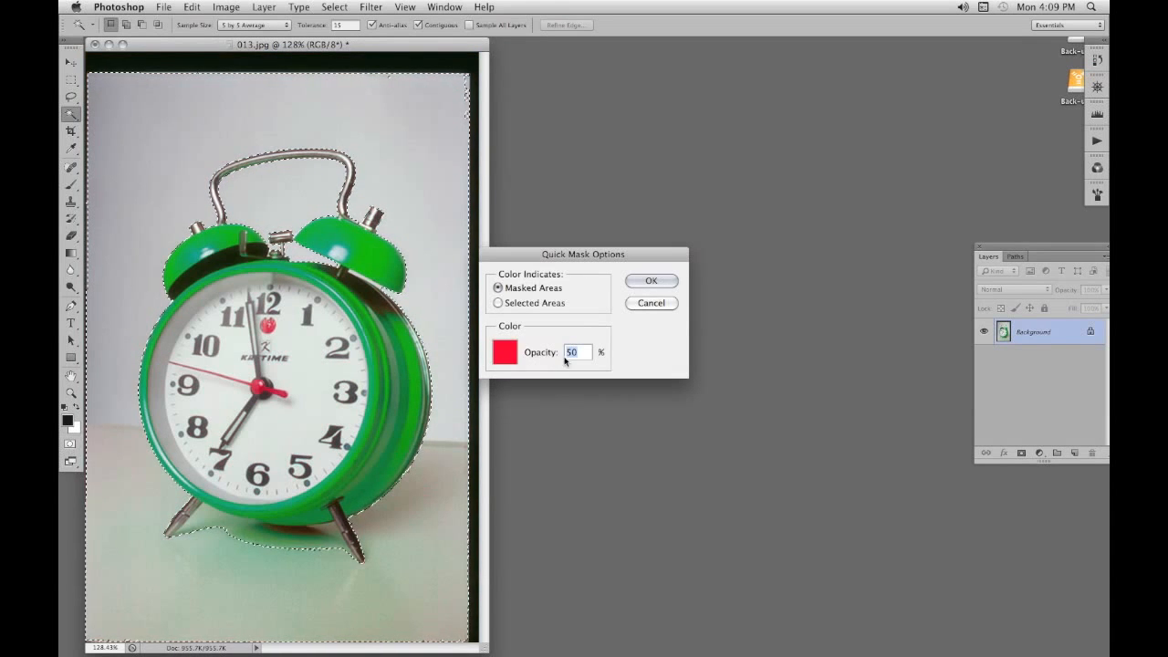
{"action": "type", "text": "100"}
{"action": "key", "text": "Return"}
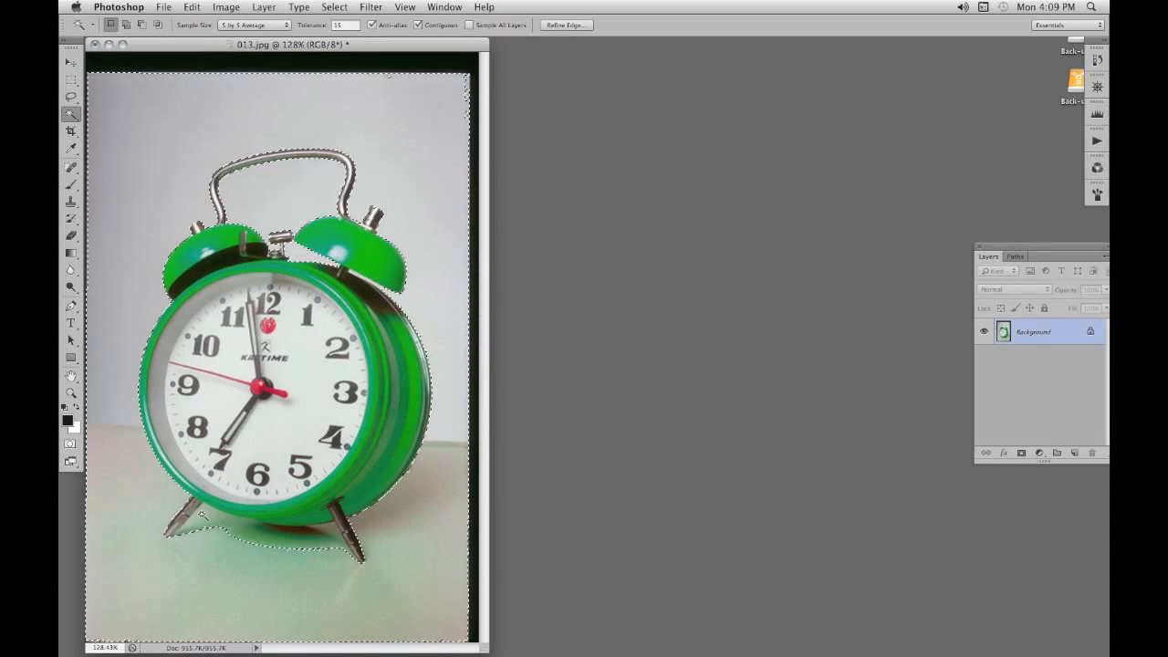
{"action": "key", "text": "q"}
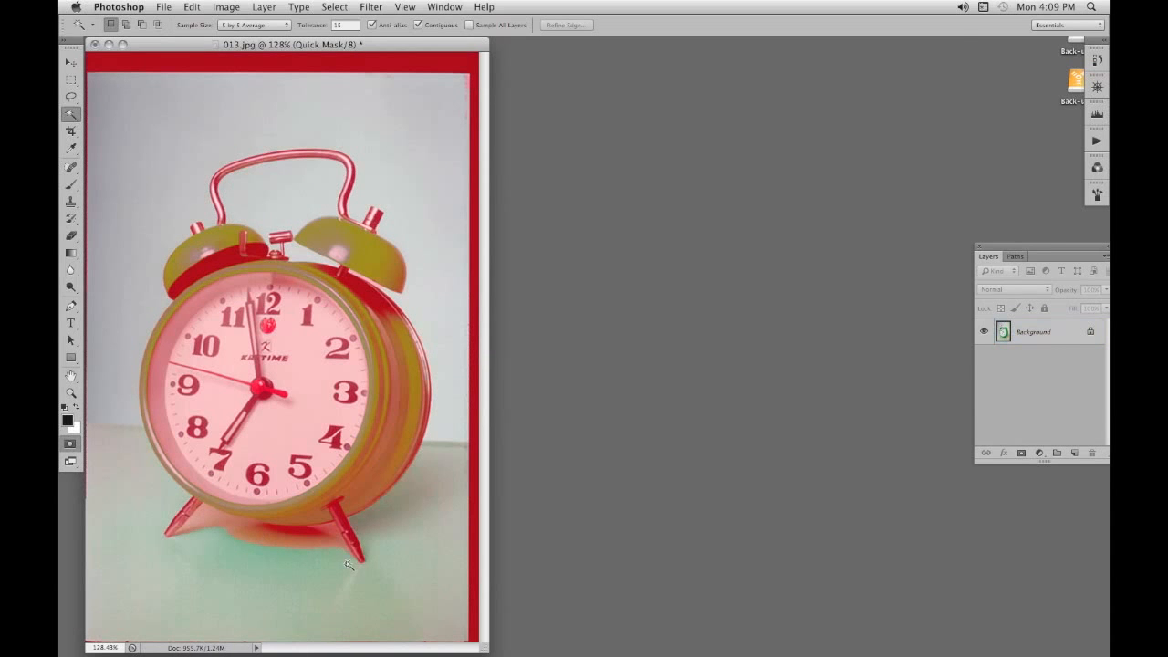
Step: Remove the mask from the tabletop shadow beside the clock's right leg with a white Brush, reducing its size near the rim
{"action": "key", "text": "super+plus"}
{"action": "key", "text": "super+plus"}
{"action": "key", "text": "b"}
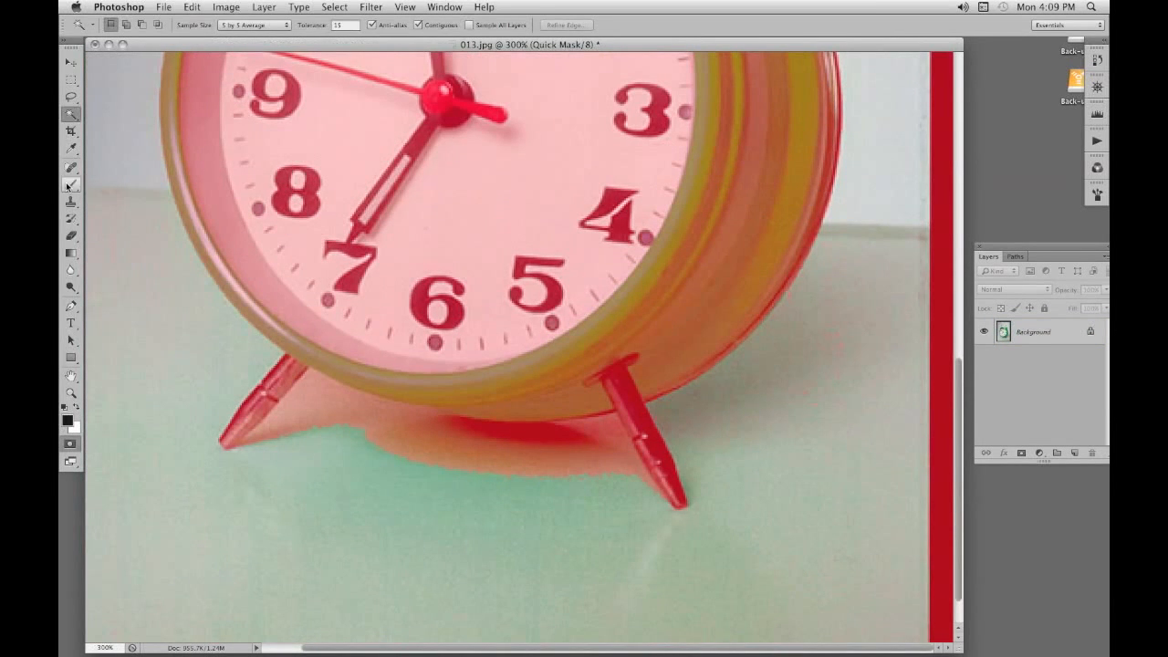
{"action": "key", "text": "x"}
{"action": "mouse_move", "coordinate": [508, 473]}
{"action": "left_mouse_down"}
{"action": "mouse_move", "coordinate": [498, 462]}
{"action": "mouse_move", "coordinate": [614, 492]}
{"action": "left_mouse_up"}
{"action": "key", "text": "["}
{"action": "key", "text": "["}
{"action": "key", "text": "["}
{"action": "key", "text": "["}
{"action": "mouse_move", "coordinate": [556, 443]}
{"action": "left_mouse_down"}
{"action": "mouse_move", "coordinate": [589, 460]}
{"action": "mouse_move", "coordinate": [614, 418]}
{"action": "left_mouse_up"}
Step: Brush the leftover mask off the shadow along the clock's lower rim and beside its left leg
{"action": "key", "text": "x"}
{"action": "key", "text": "x"}
{"action": "left_click_drag", "start_coordinate": [575, 434], "coordinate": [394, 447]}
{"action": "left_click", "coordinate": [313, 381]}
{"action": "key", "text": "x"}
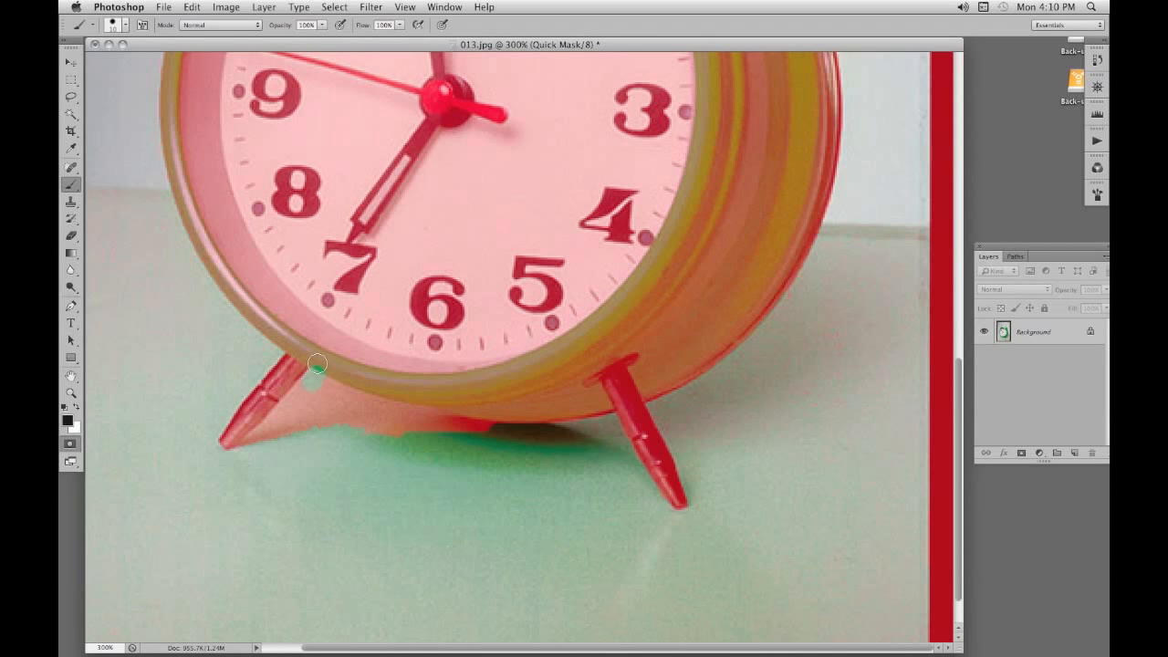
{"action": "key", "text": "x"}
{"action": "mouse_move", "coordinate": [511, 430]}
{"action": "left_mouse_down"}
{"action": "mouse_move", "coordinate": [398, 415]}
{"action": "mouse_move", "coordinate": [323, 387]}
{"action": "mouse_move", "coordinate": [374, 405]}
{"action": "left_mouse_up"}
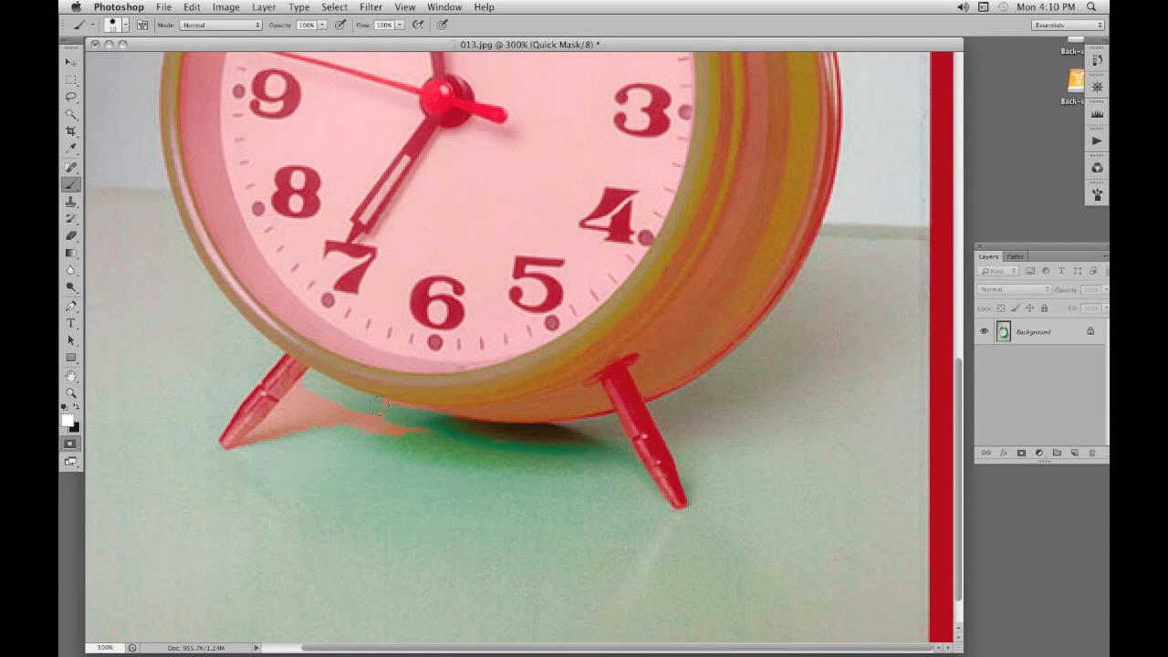
{"action": "mouse_move", "coordinate": [438, 425]}
{"action": "left_mouse_down"}
{"action": "mouse_move", "coordinate": [308, 387]}
{"action": "mouse_move", "coordinate": [273, 427]}
{"action": "left_mouse_up"}
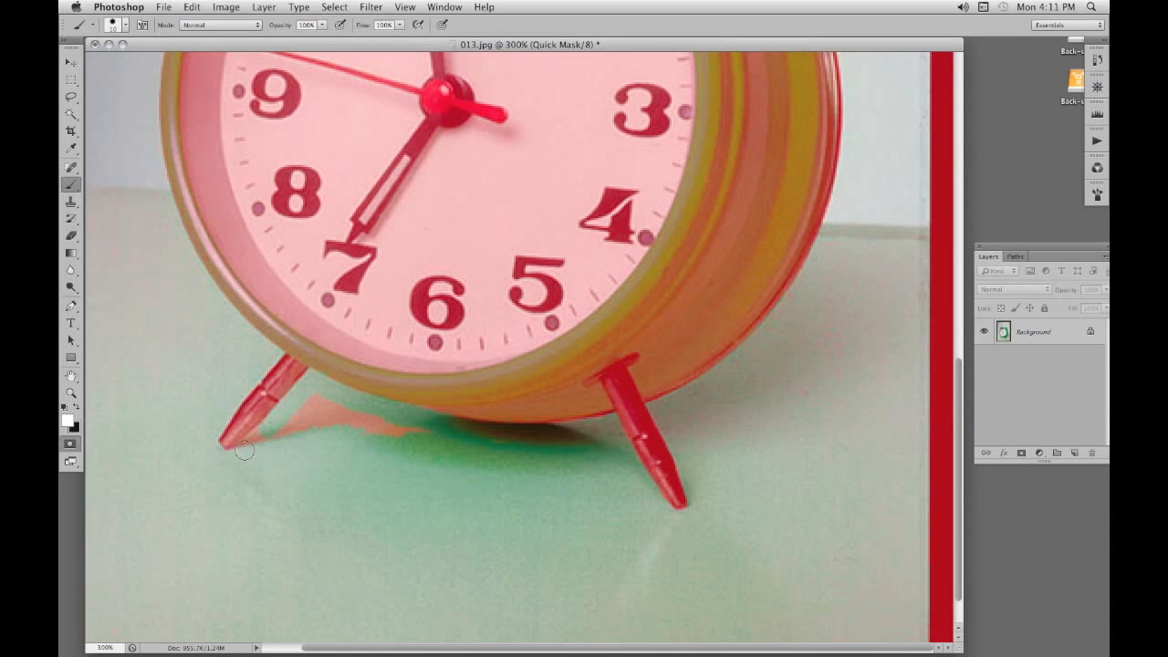
Step: Clean up the mask in the gap under the right bell with a smaller brush, and return from Quick Mask to the selection
{"action": "scroll", "coordinate": [429, 431], "scroll_direction": "up", "scroll_amount": 10}
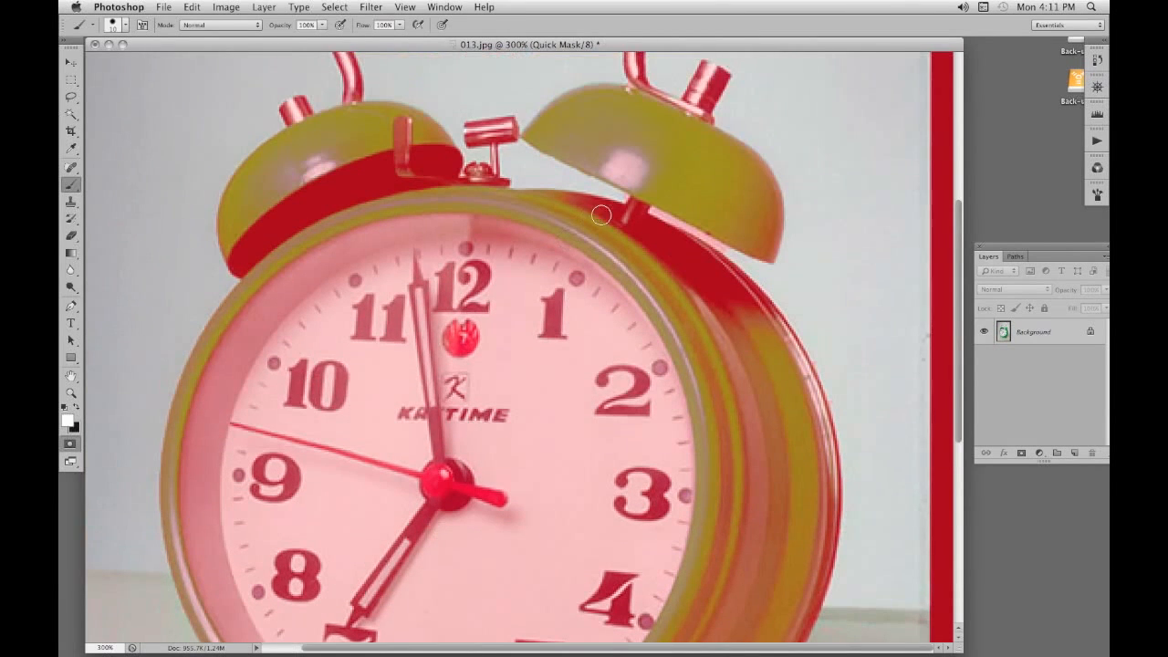
{"action": "key", "text": "bracketleft"}
{"action": "left_click", "coordinate": [724, 247], "text": "shift"}
{"action": "key", "text": "q"}
{"action": "key", "text": "super+0"}
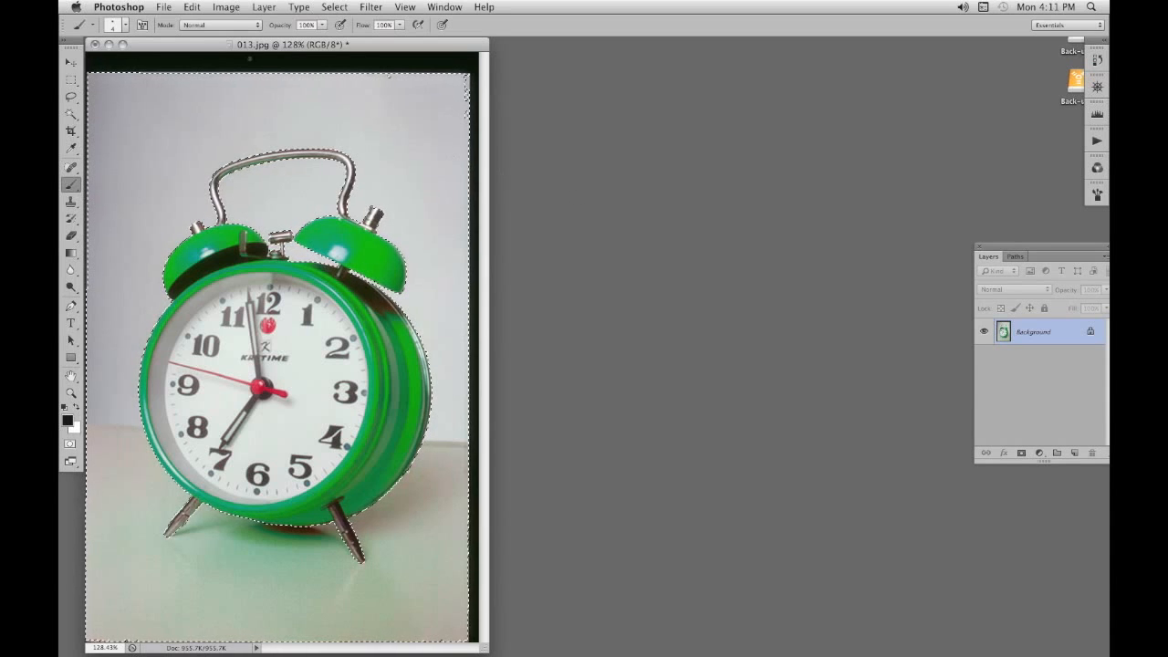
Step: Feather the clock's background selection with a radius of 1 pixel
{"action": "left_click", "coordinate": [332, 9]}
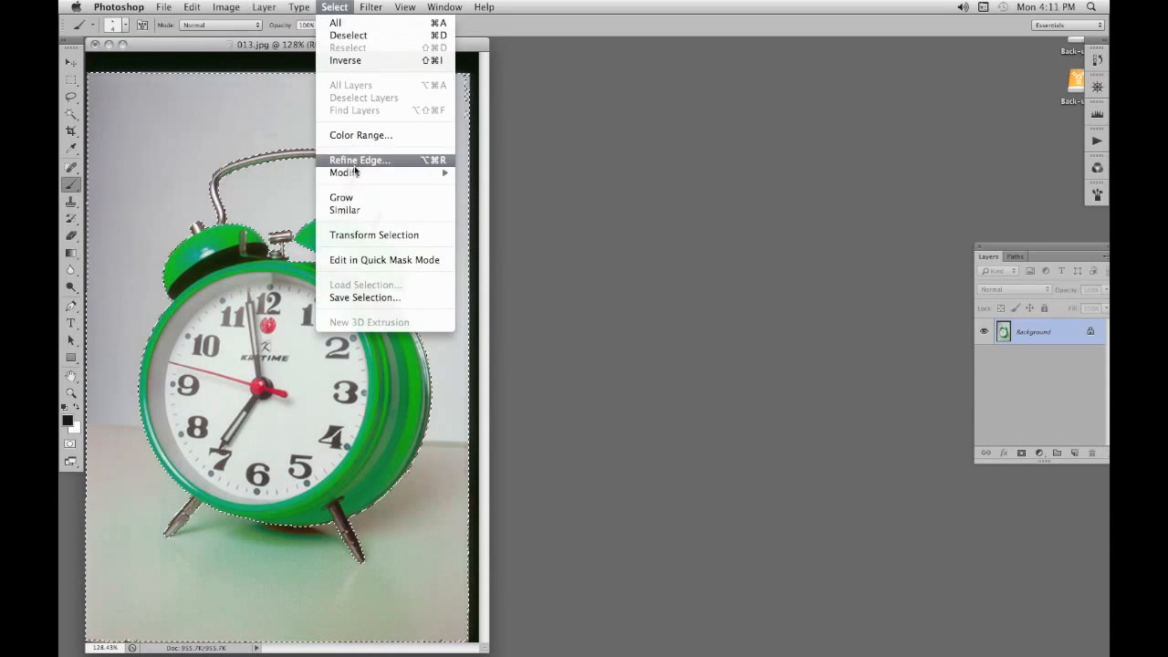
{"action": "mouse_move", "coordinate": [355, 175]}
{"action": "left_click", "coordinate": [492, 218]}
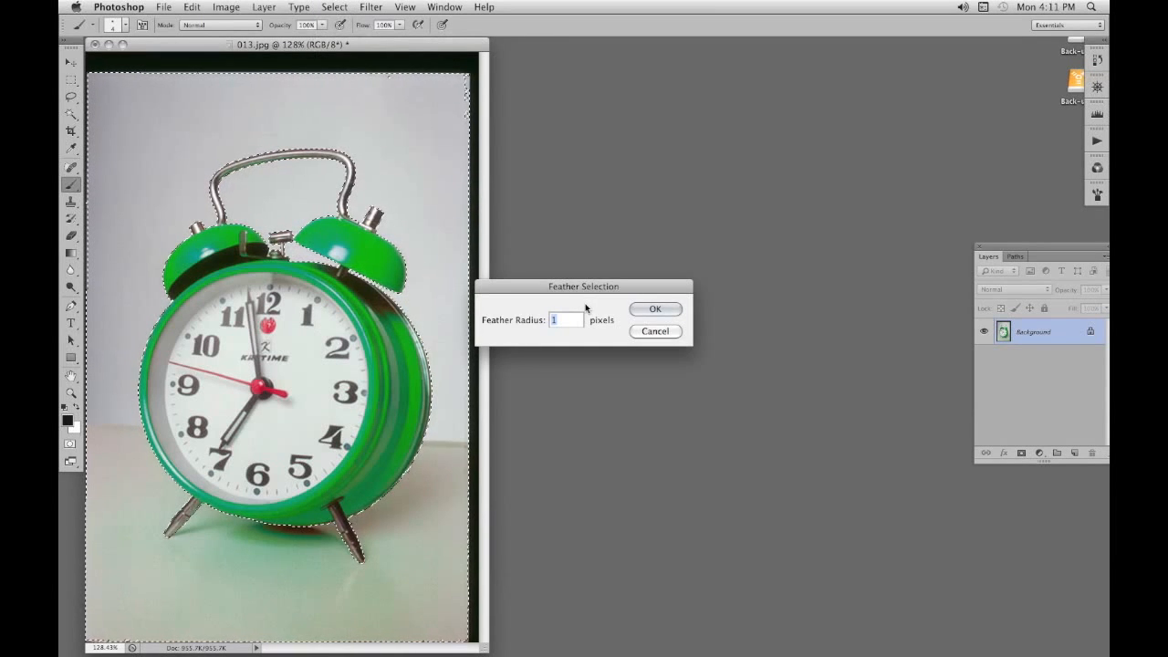
{"action": "key", "text": "Return"}
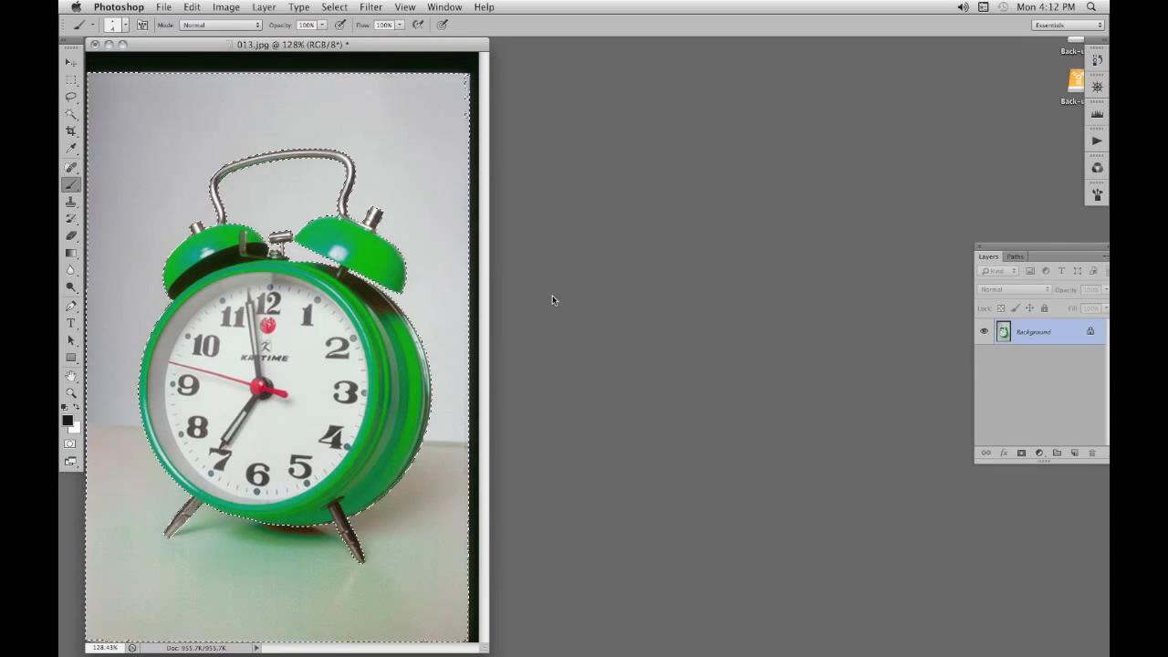
Step: Invert the background selection so the clock is selected, and copy the clock onto a new layer
{"action": "left_click", "coordinate": [329, 7]}
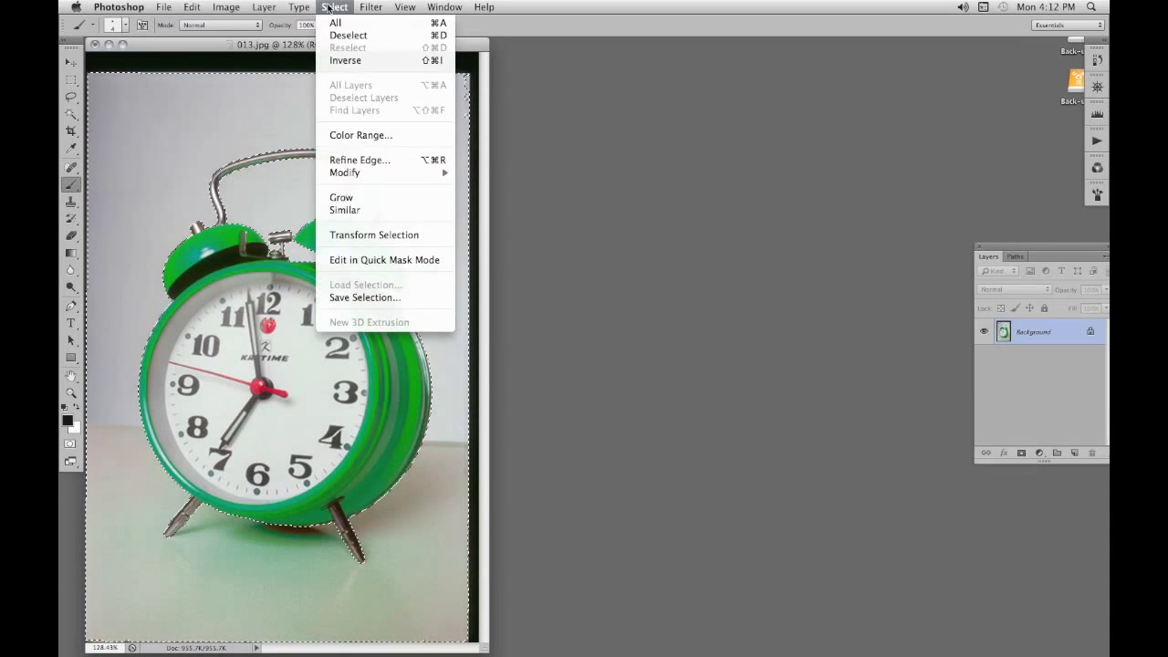
{"action": "left_click", "coordinate": [337, 60]}
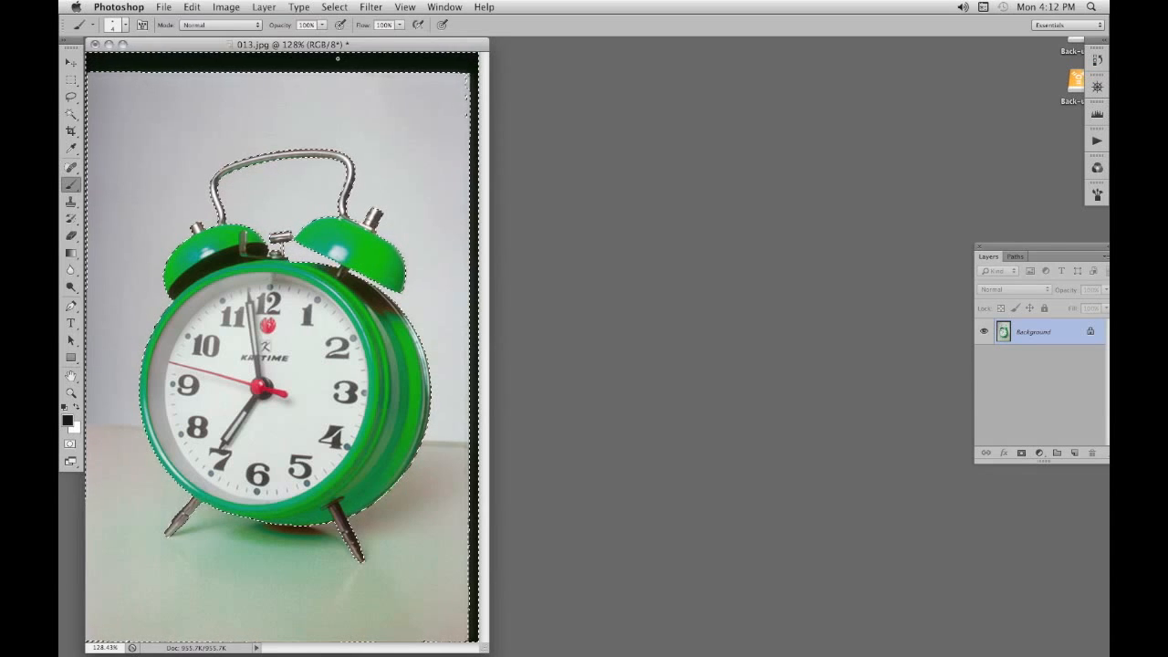
{"action": "key", "text": "super+j"}
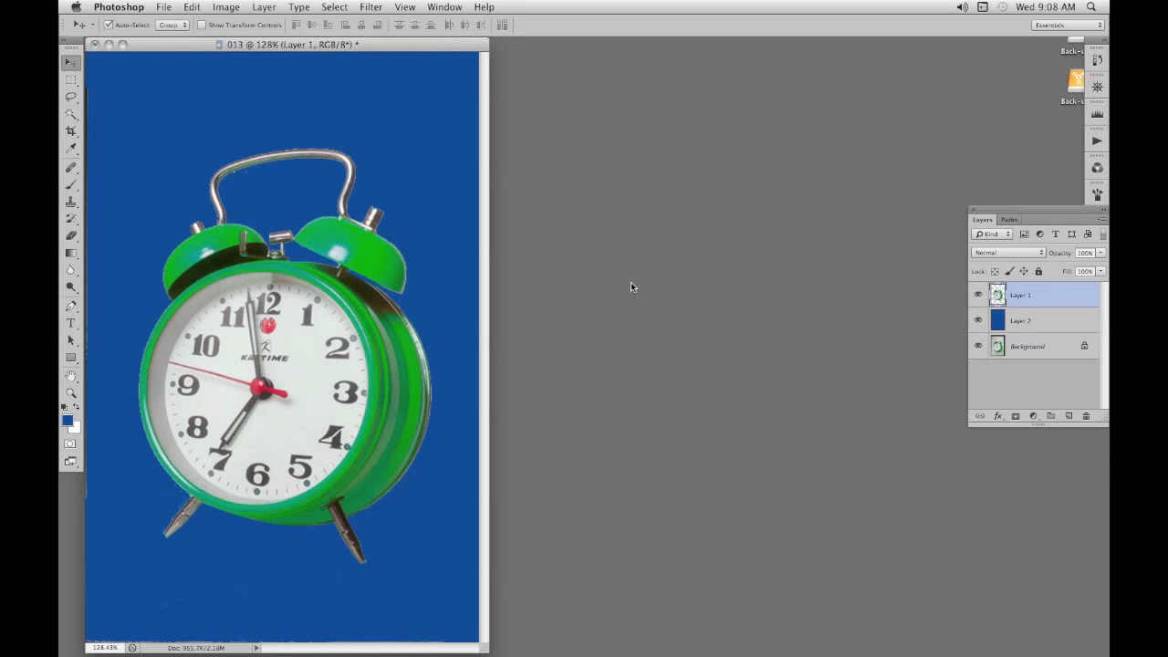
Step: Defringe the edge of the clock cutout on Layer 1 with a width of 1 pixel
{"action": "key", "text": "super+plus"}
{"action": "key", "text": "super+plus"}
{"action": "key", "text": "super+plus"}
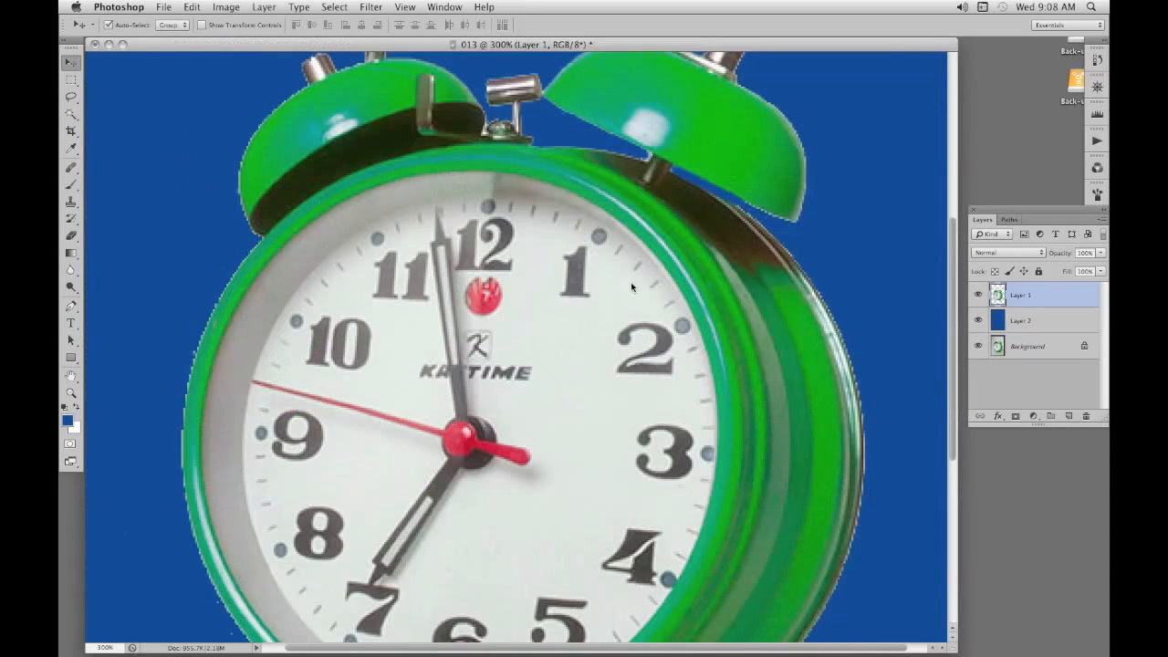
{"action": "scroll", "coordinate": [652, 333], "scroll_direction": "down", "scroll_amount": 5}
{"action": "scroll", "coordinate": [653, 333], "scroll_direction": "right", "scroll_amount": 5}
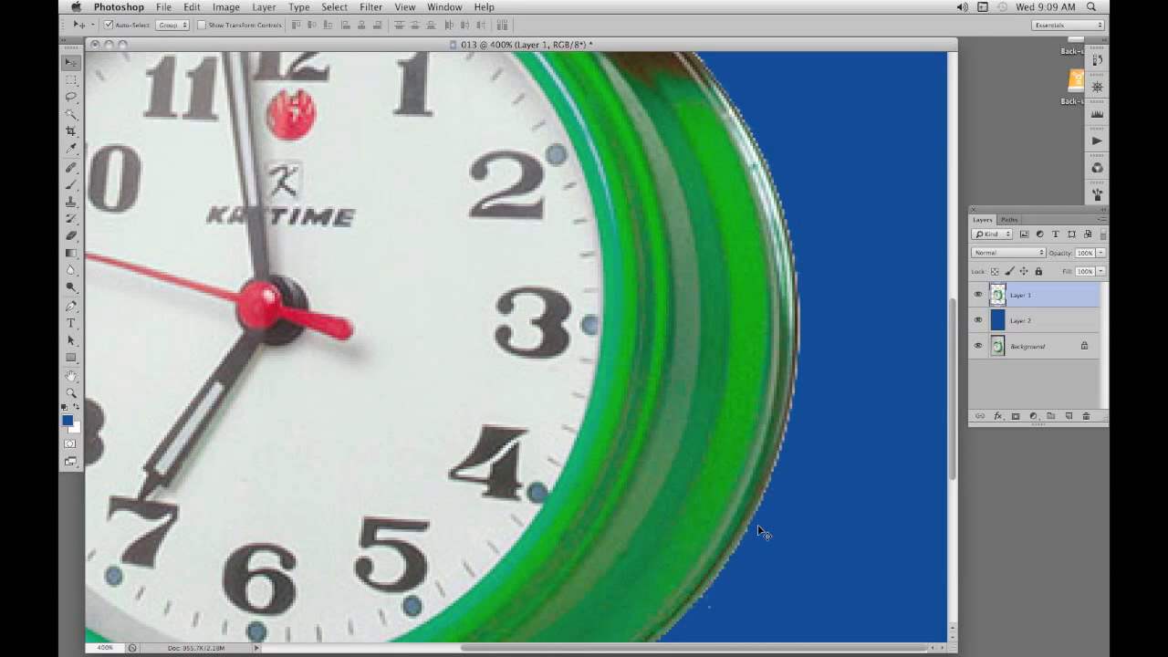
{"action": "left_click", "coordinate": [267, 7]}
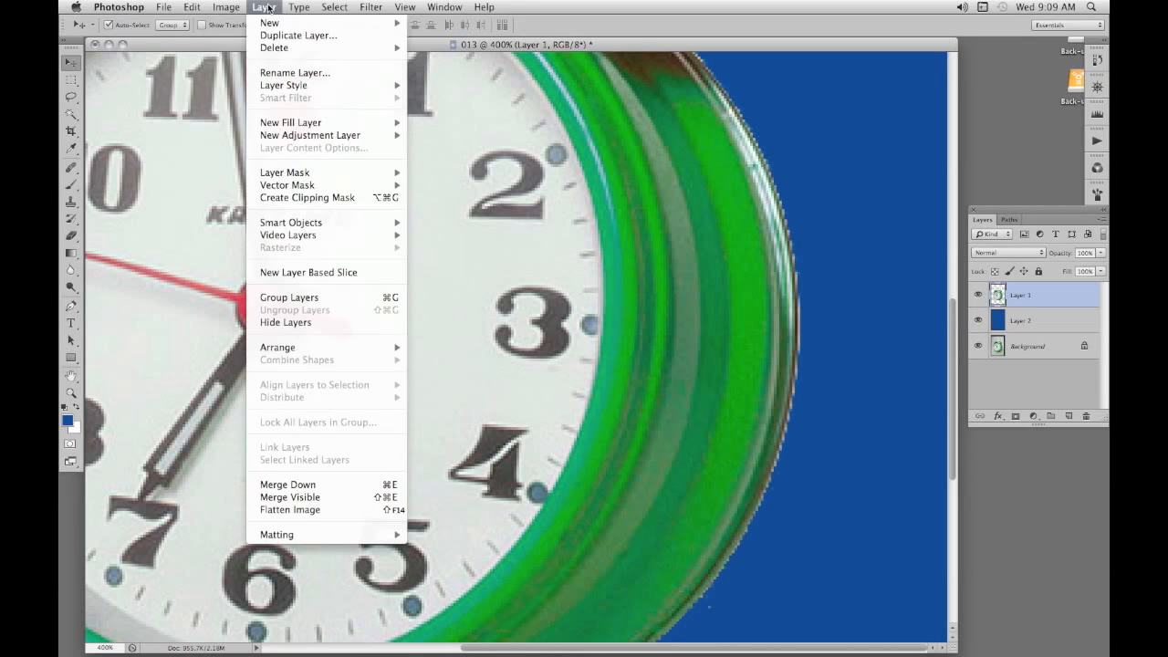
{"action": "mouse_move", "coordinate": [302, 534]}
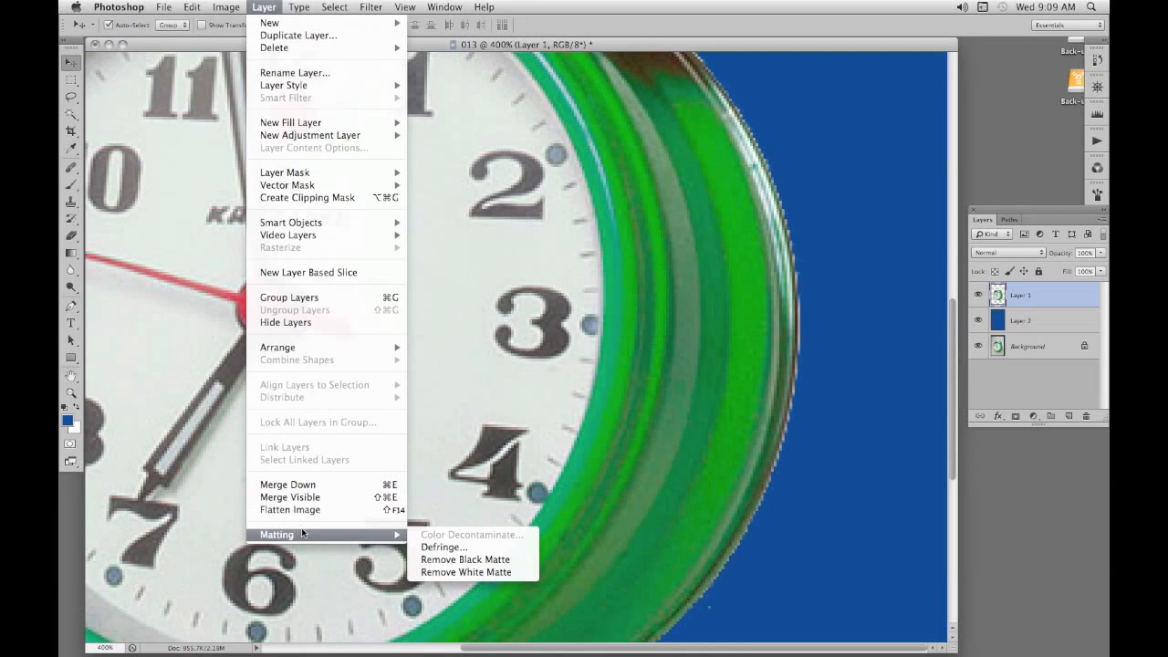
{"action": "left_click", "coordinate": [427, 547]}
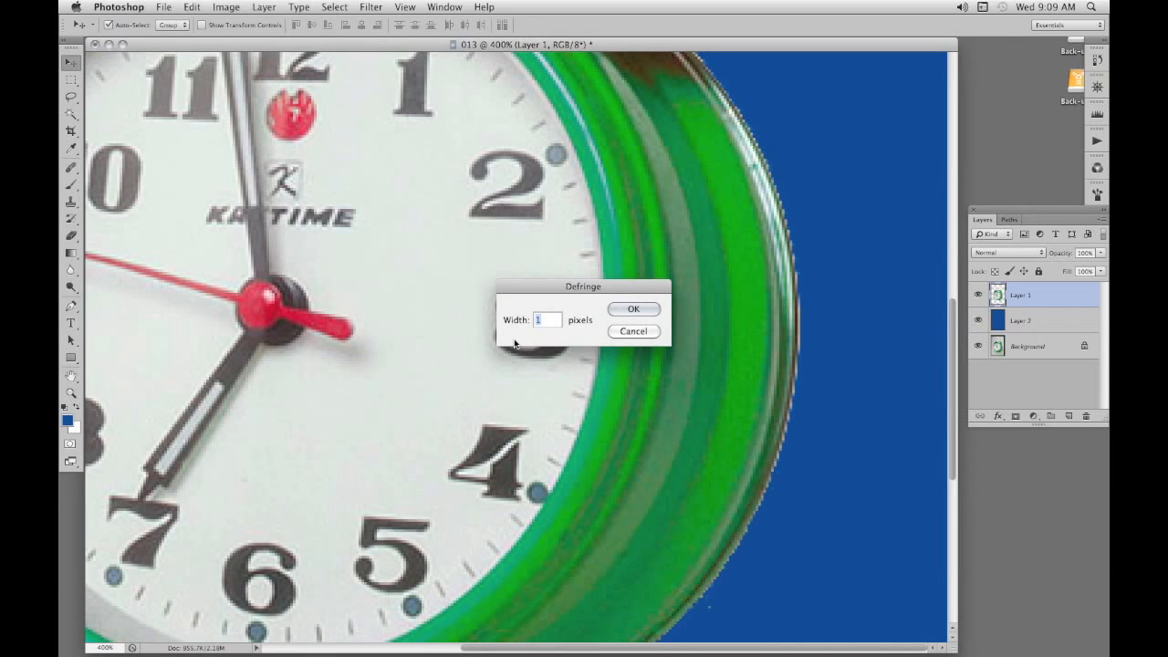
{"action": "left_click", "coordinate": [621, 310]}
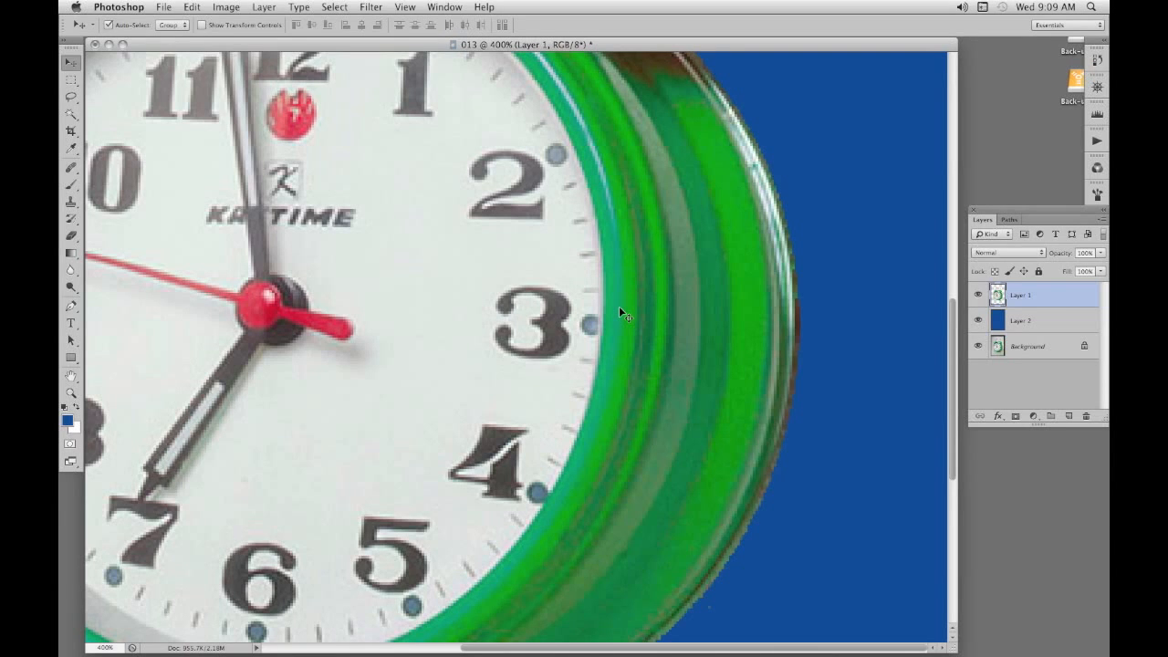
{"action": "key", "text": "ctrl+0"}
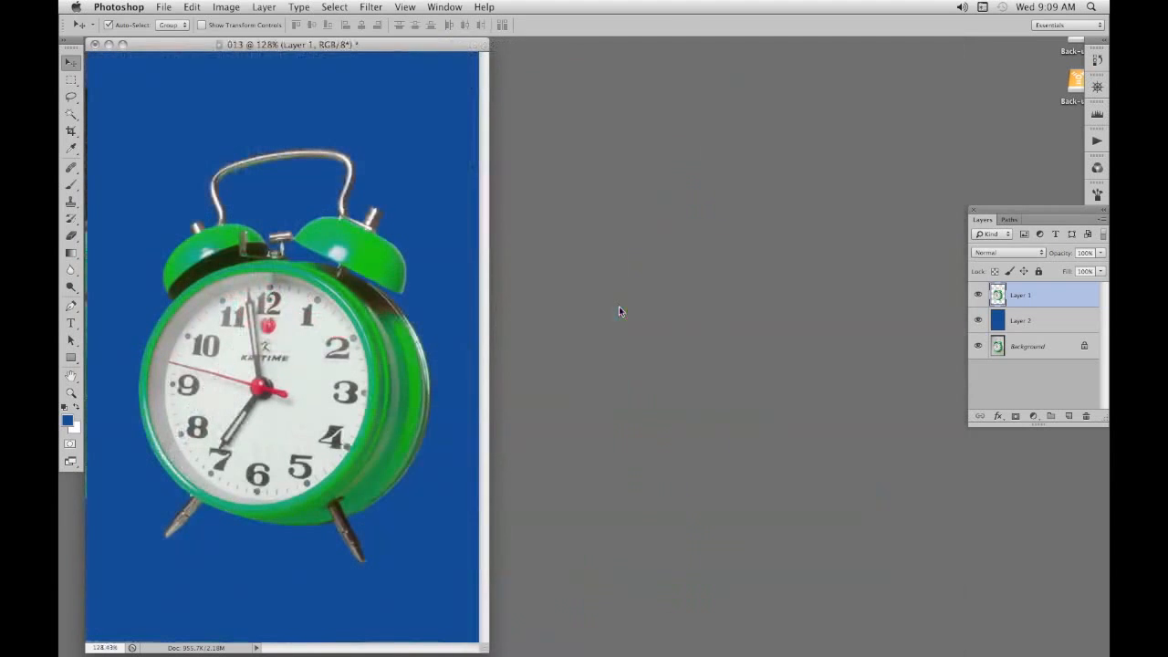